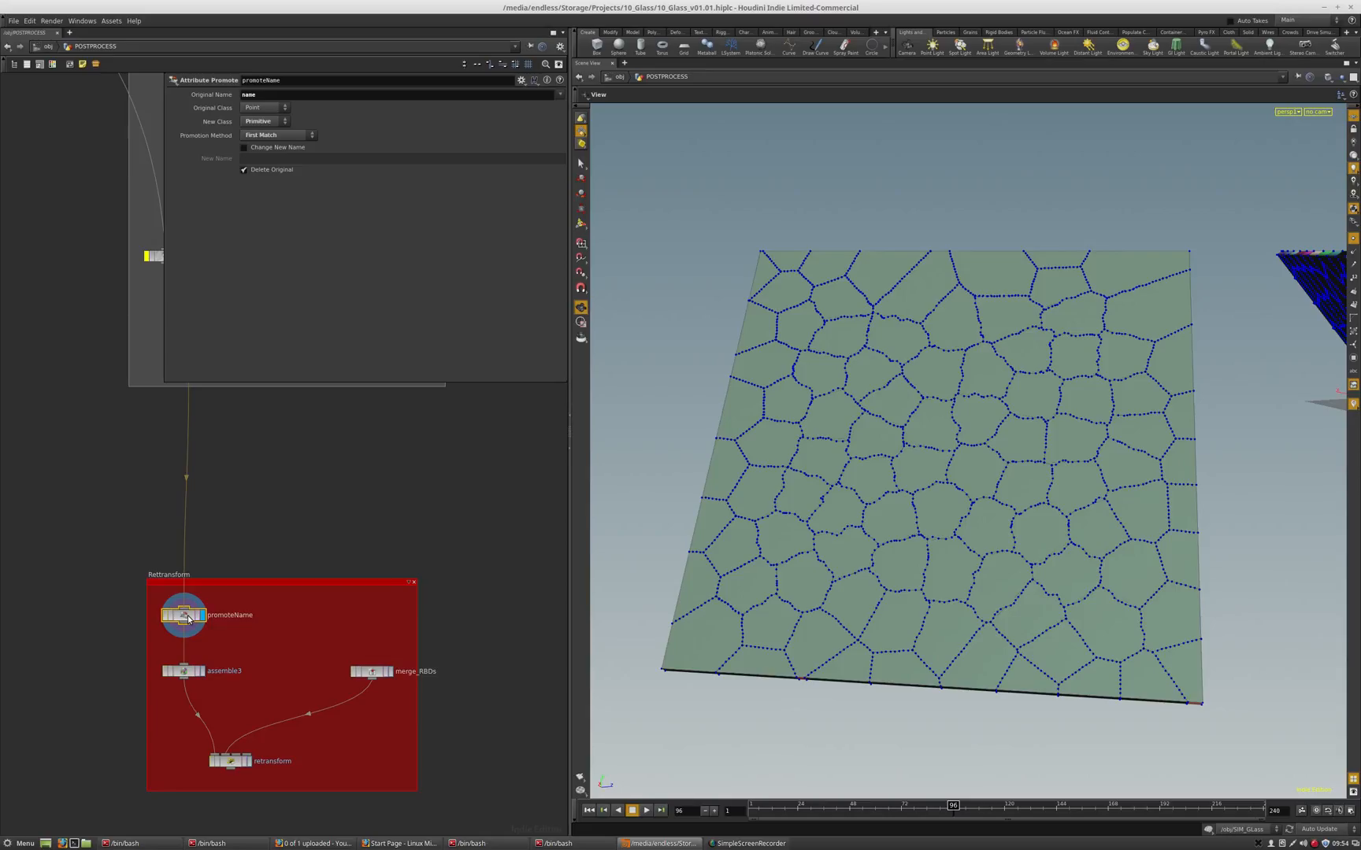
# Inspect the assemble3 pieces and the merge_RBDs simulation result, scrubbing the timeline back to frame 18
pyautogui.click(189, 674)
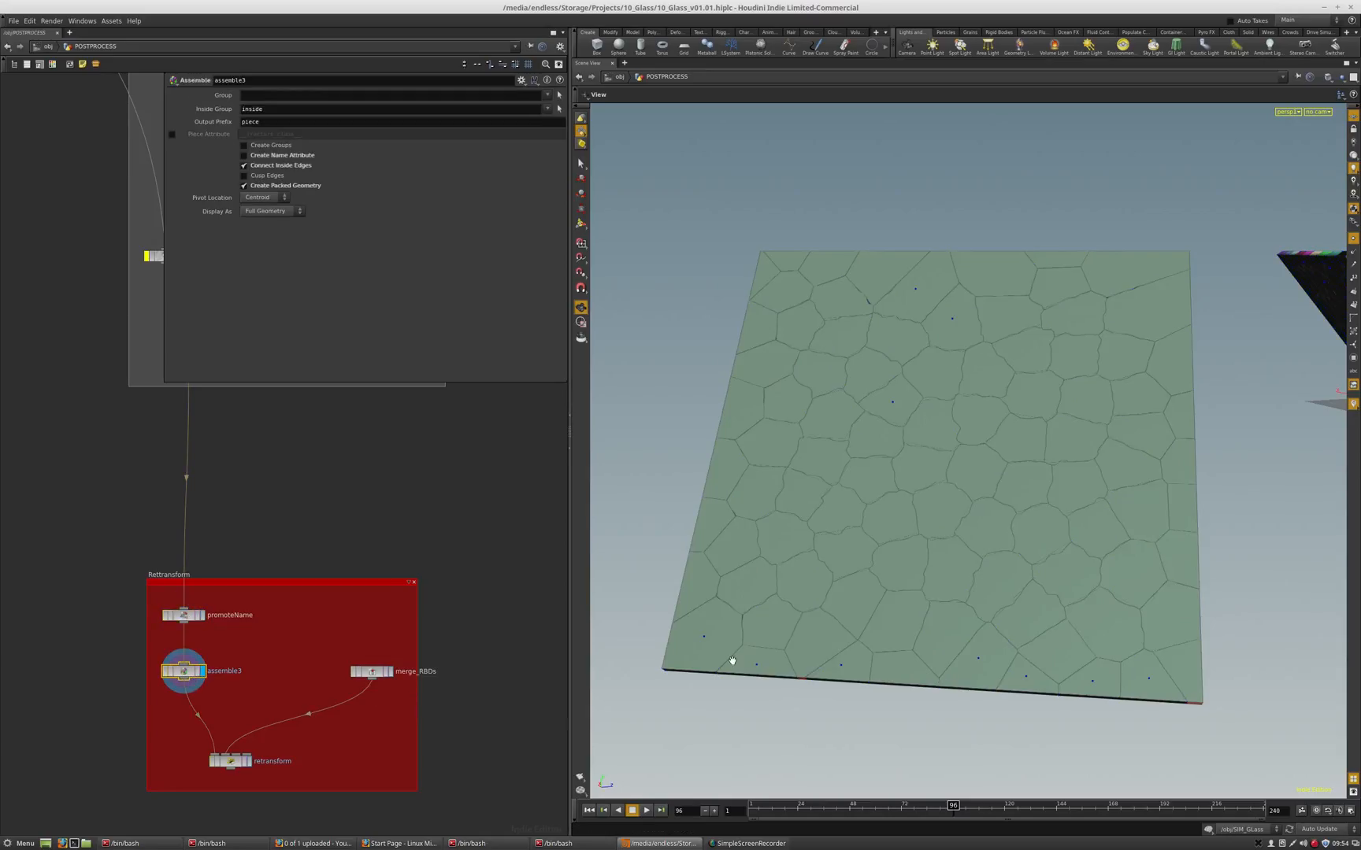
pyautogui.click(369, 674)
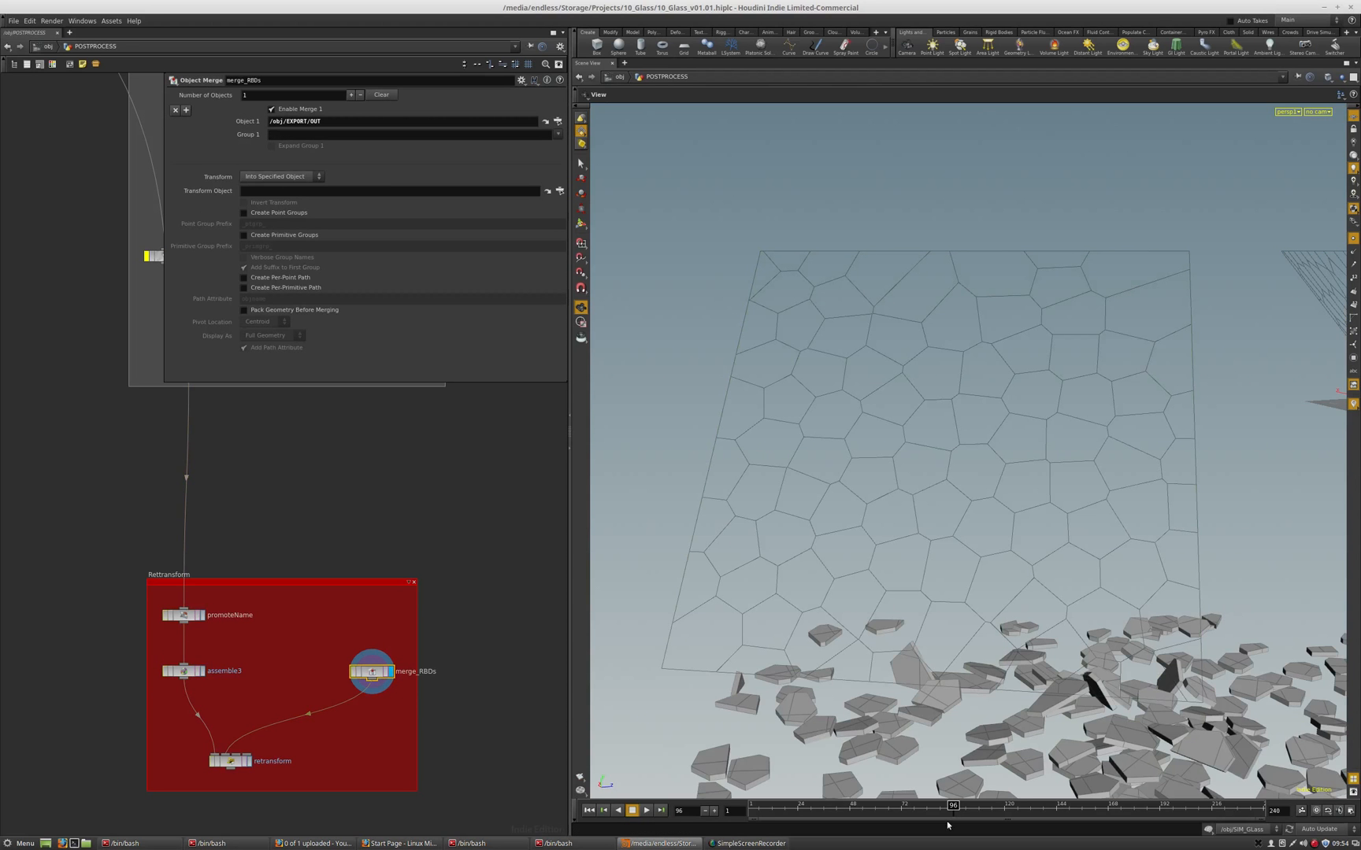
pyautogui.moveTo(948, 816); pyautogui.dragTo(785, 837)
# Display the retransform wrangle with its code and check its result at frame 21
pyautogui.moveTo(333, 744); pyautogui.dragTo(332, 707, button='middle')
pyautogui.click(248, 724)
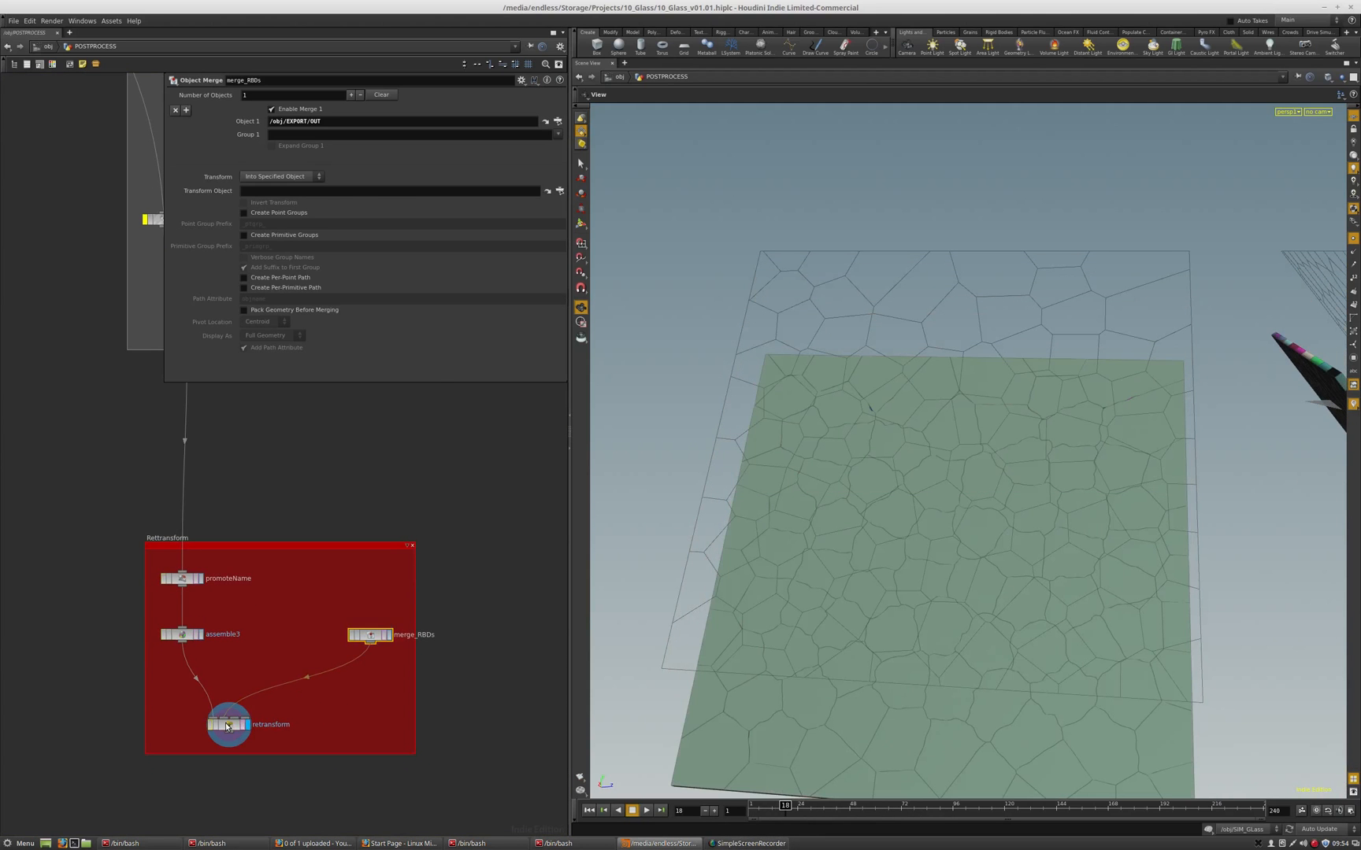
pyautogui.click(228, 726)
pyautogui.moveTo(784, 809)
pyautogui.mouseDown()
pyautogui.moveTo(753, 808)
pyautogui.moveTo(791, 806)
pyautogui.mouseUp()
pyautogui.press('Tab')
pyautogui.write('transfo')
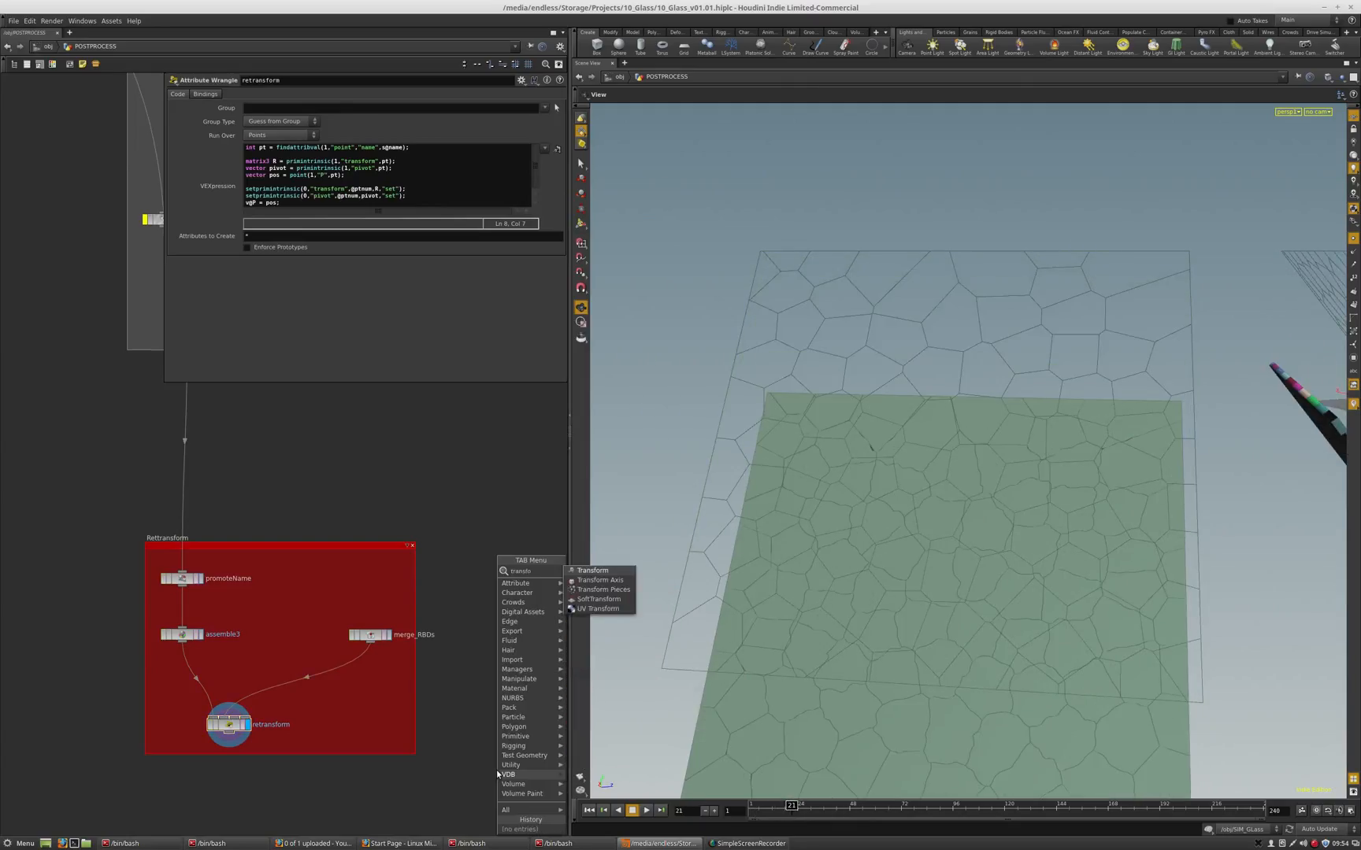
pyautogui.press('Down')
pyautogui.press('Down')
pyautogui.press('Return')
pyautogui.click(496, 769)
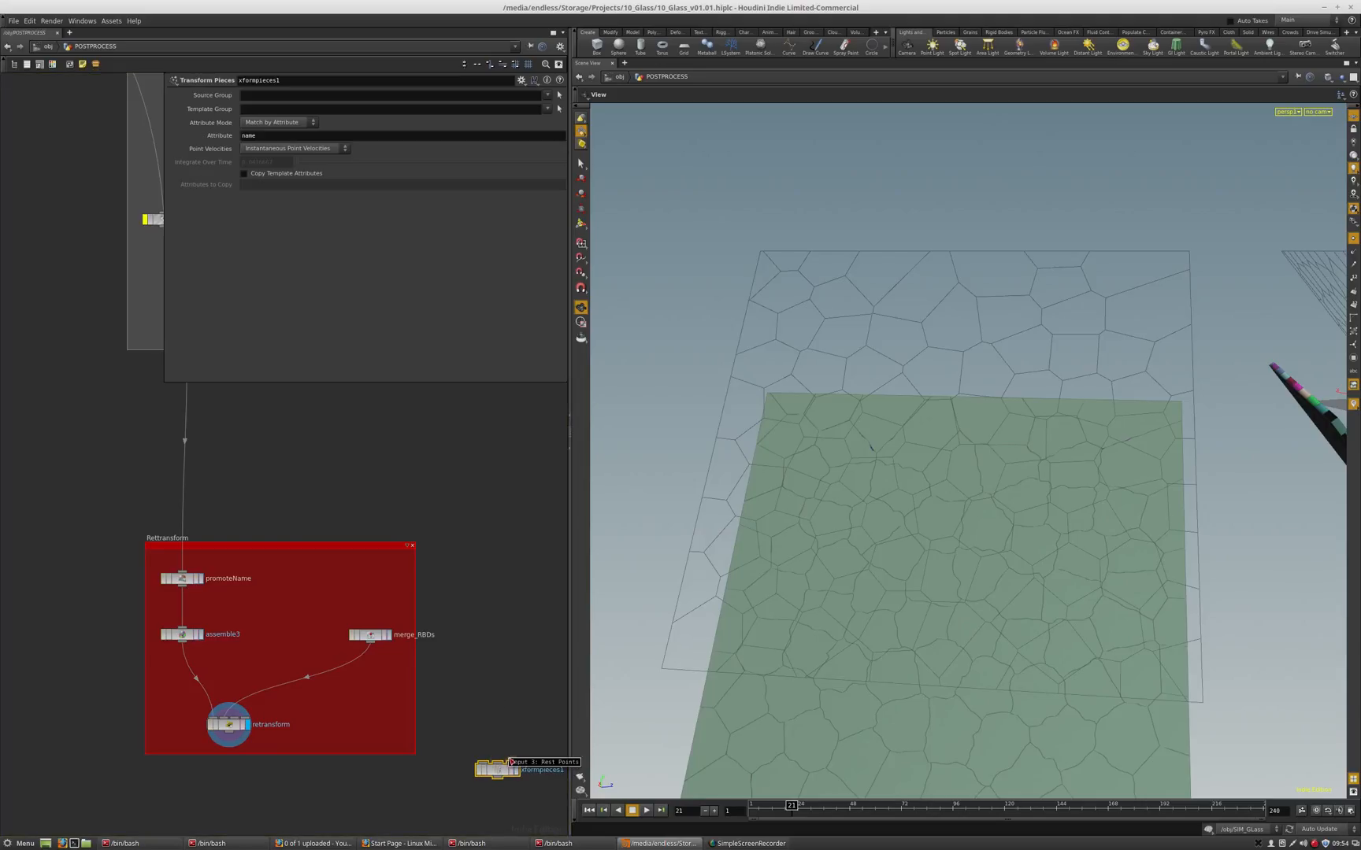
pyautogui.hotkey('ctrl', 'z')
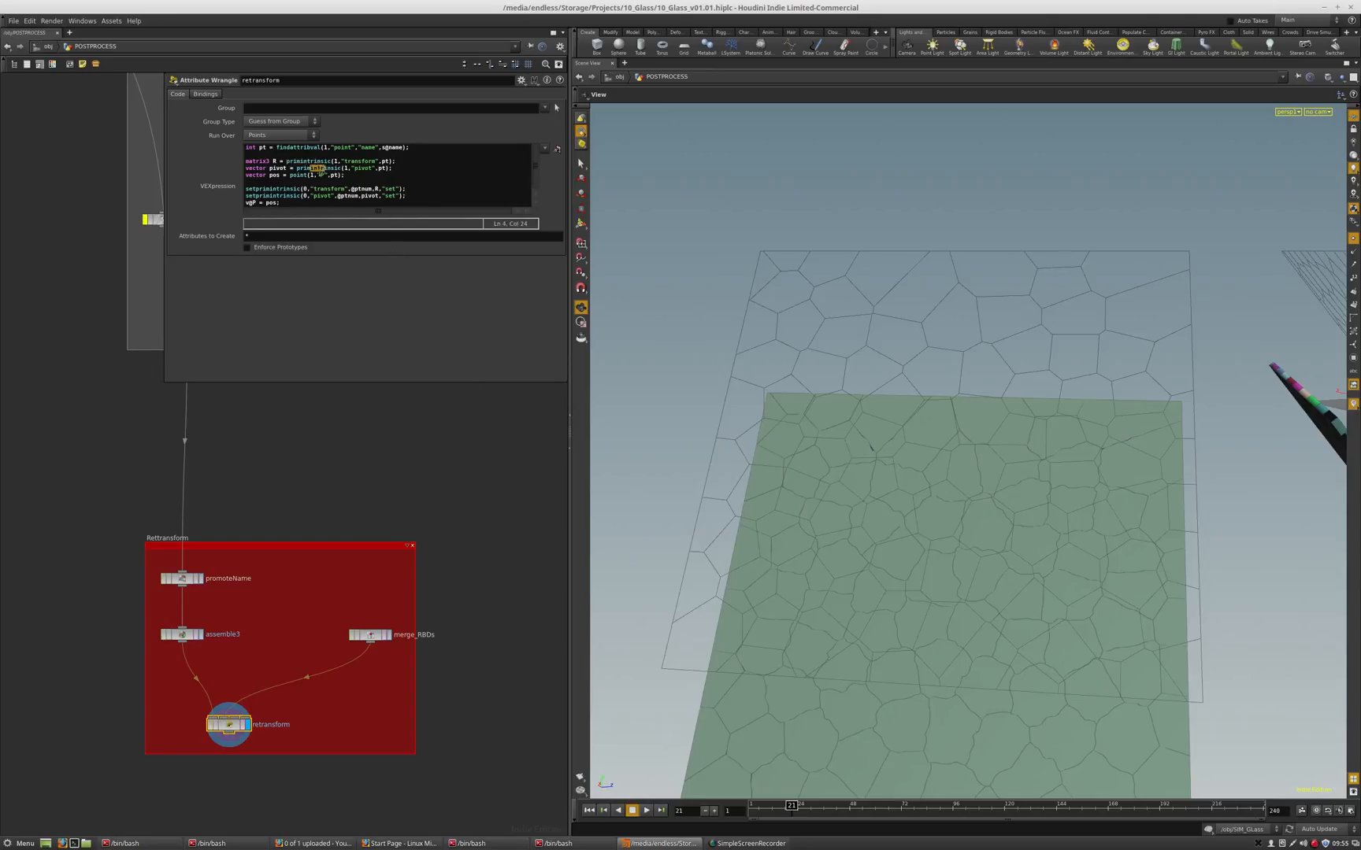
# Examine the findattribval name lookup and transform intrinsic code in retransform, comparing its output with assemble3 and merge_RBDs
pyautogui.click(299, 175)
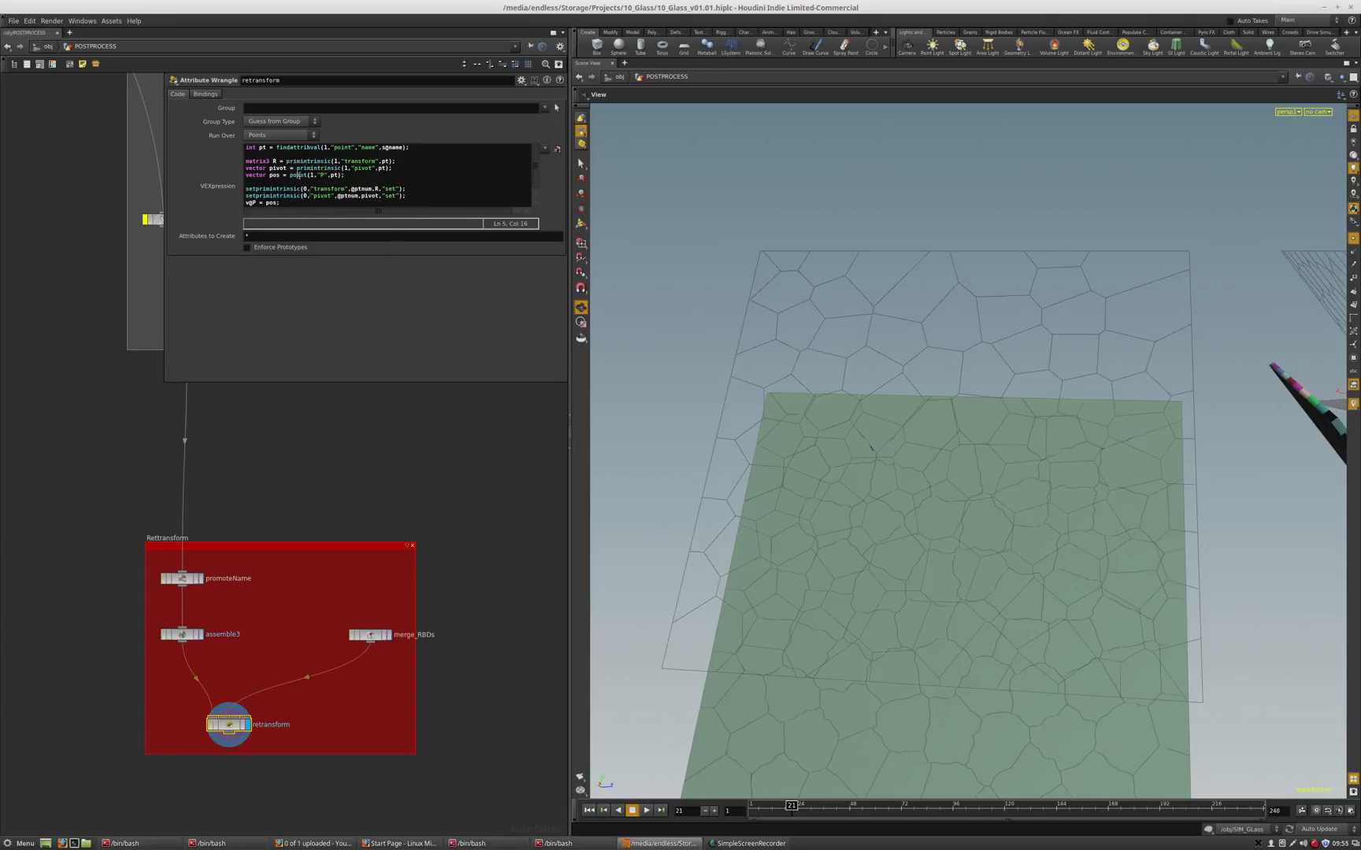
pyautogui.moveTo(408, 148); pyautogui.dragTo(245, 149)
pyautogui.click(200, 634)
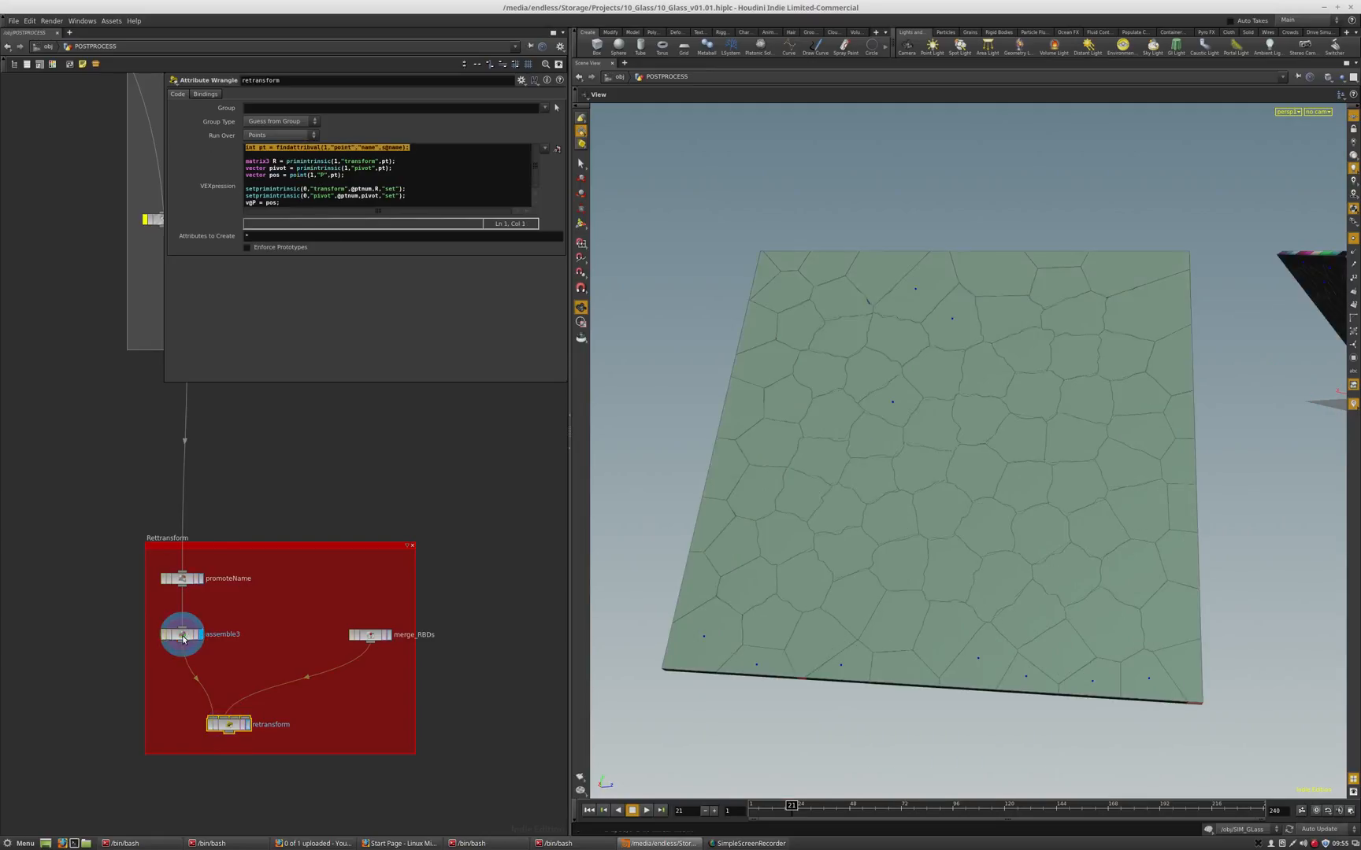
pyautogui.click(186, 638)
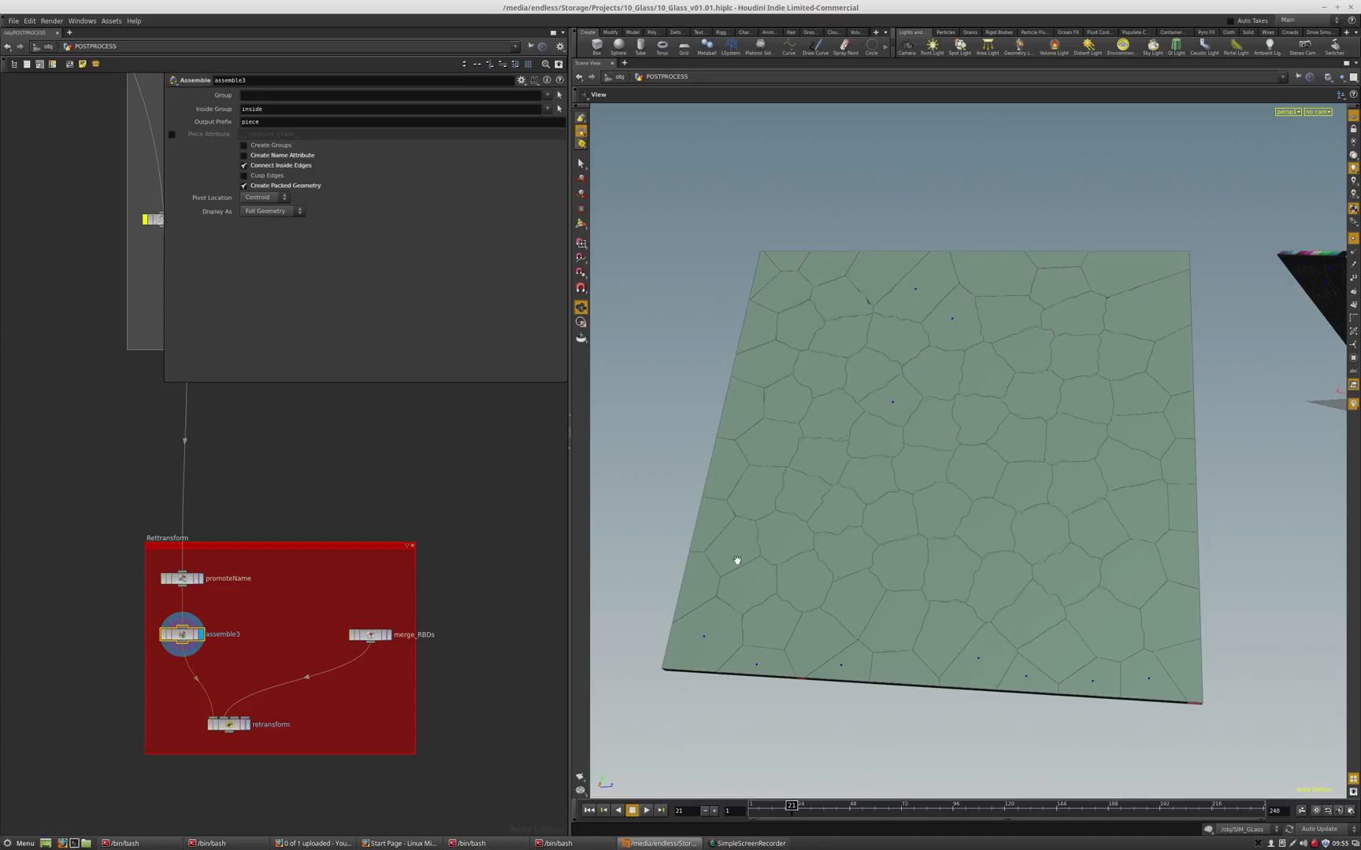
pyautogui.click(389, 637)
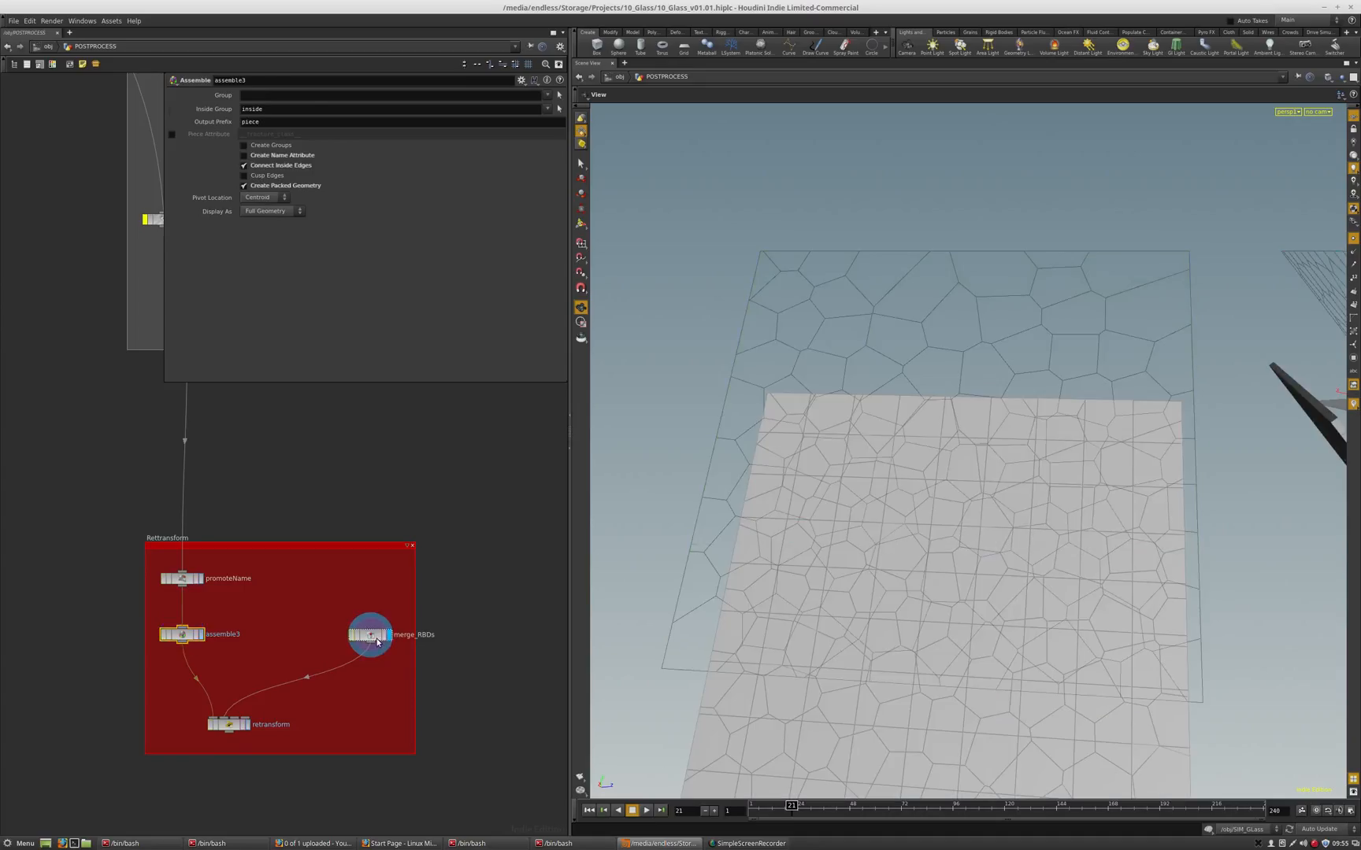
pyautogui.click(374, 637)
pyautogui.click(247, 726)
pyautogui.click(229, 726)
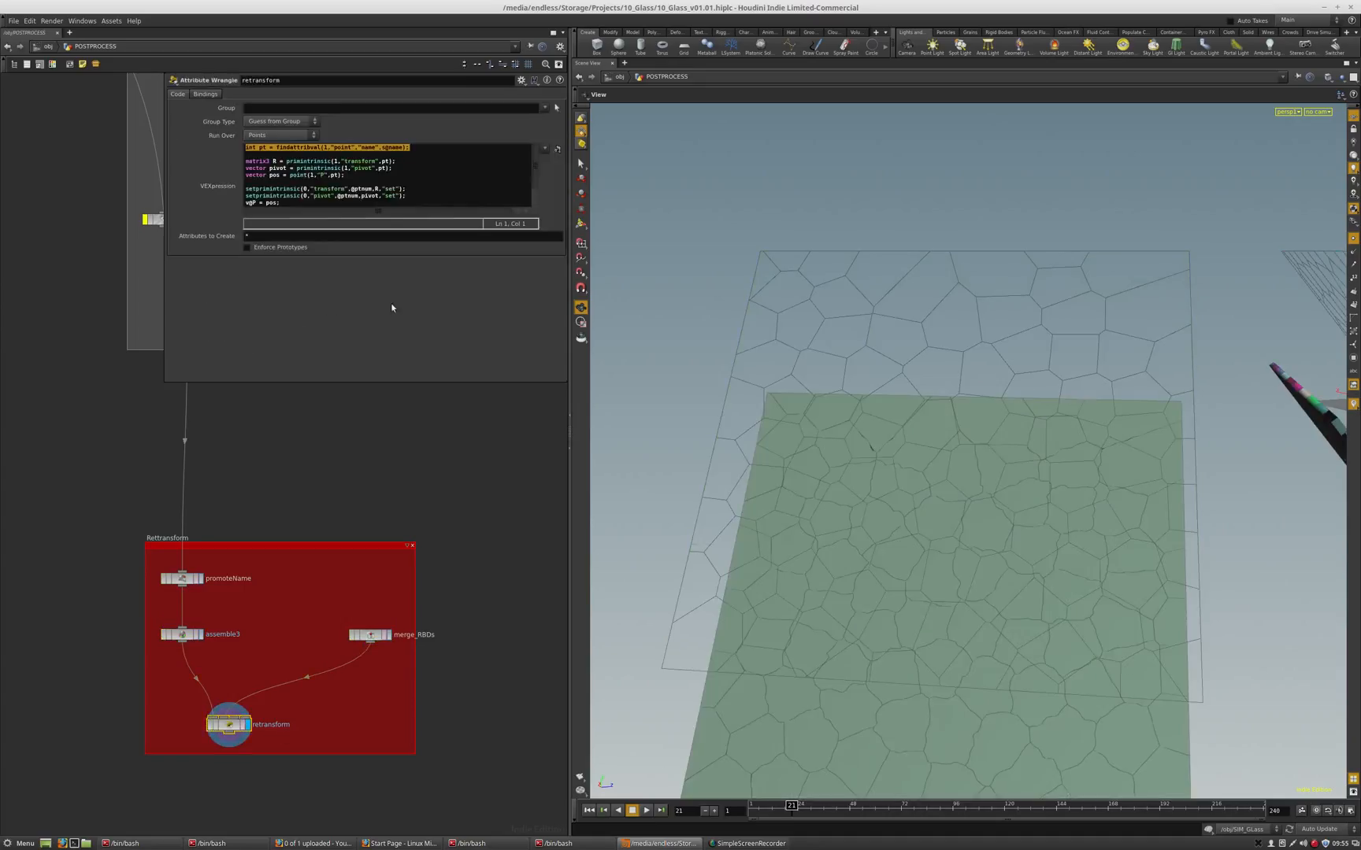
pyautogui.moveTo(287, 162); pyautogui.dragTo(390, 161)
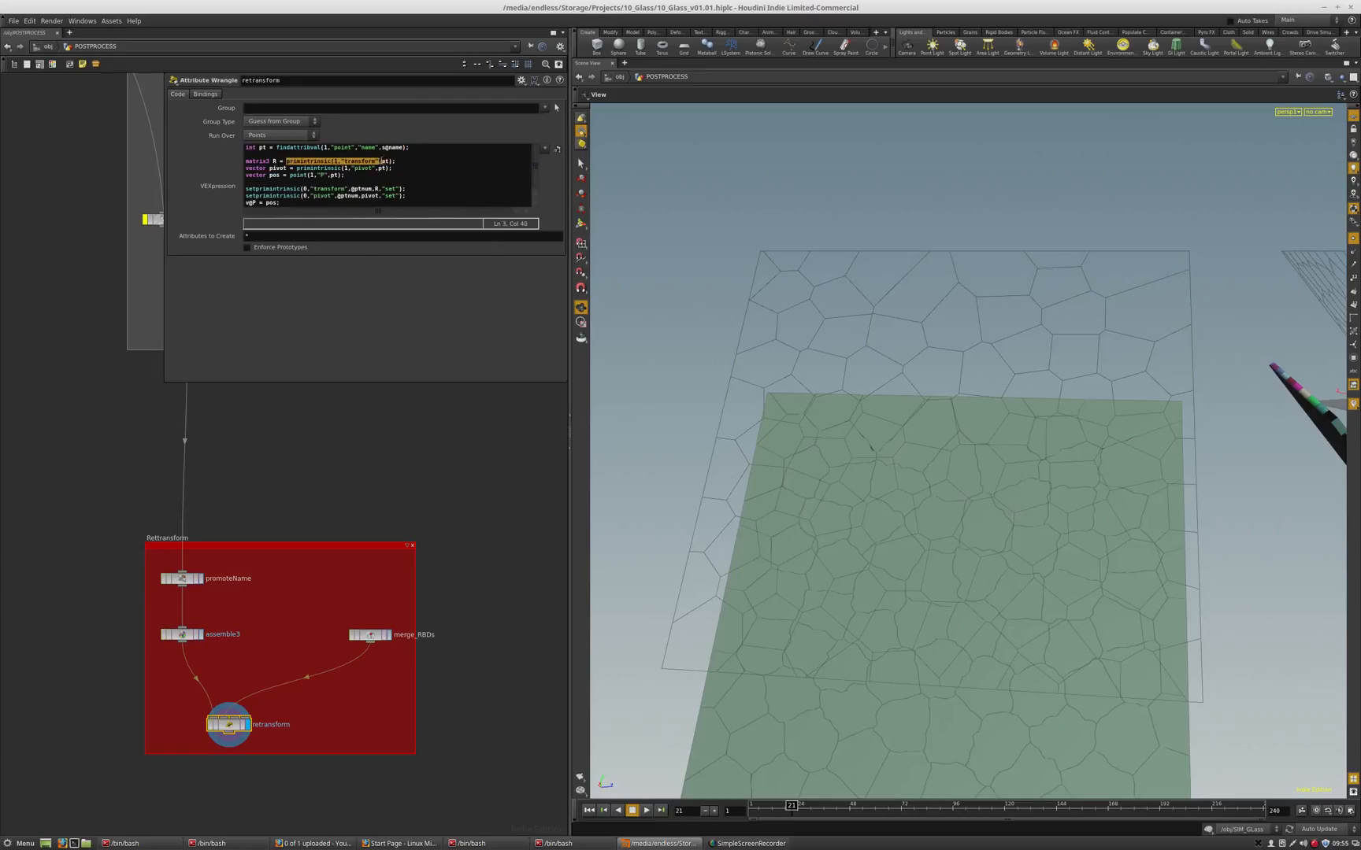
# Open the geometry spreadsheet of merge_RBDs and show the pivot intrinsic of its primitives
pyautogui.click(372, 636)
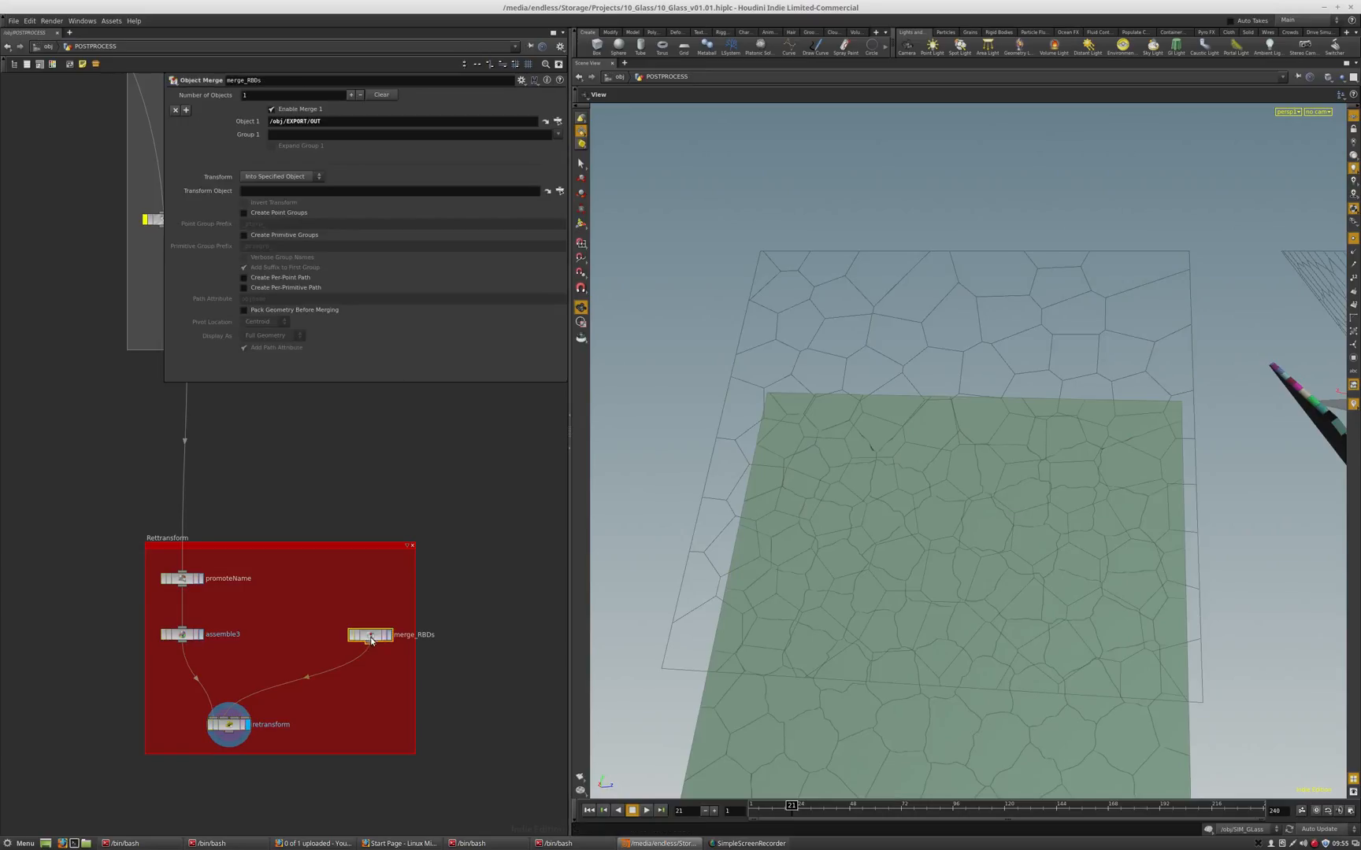
pyautogui.rightClick(372, 637)
pyautogui.click(404, 538)
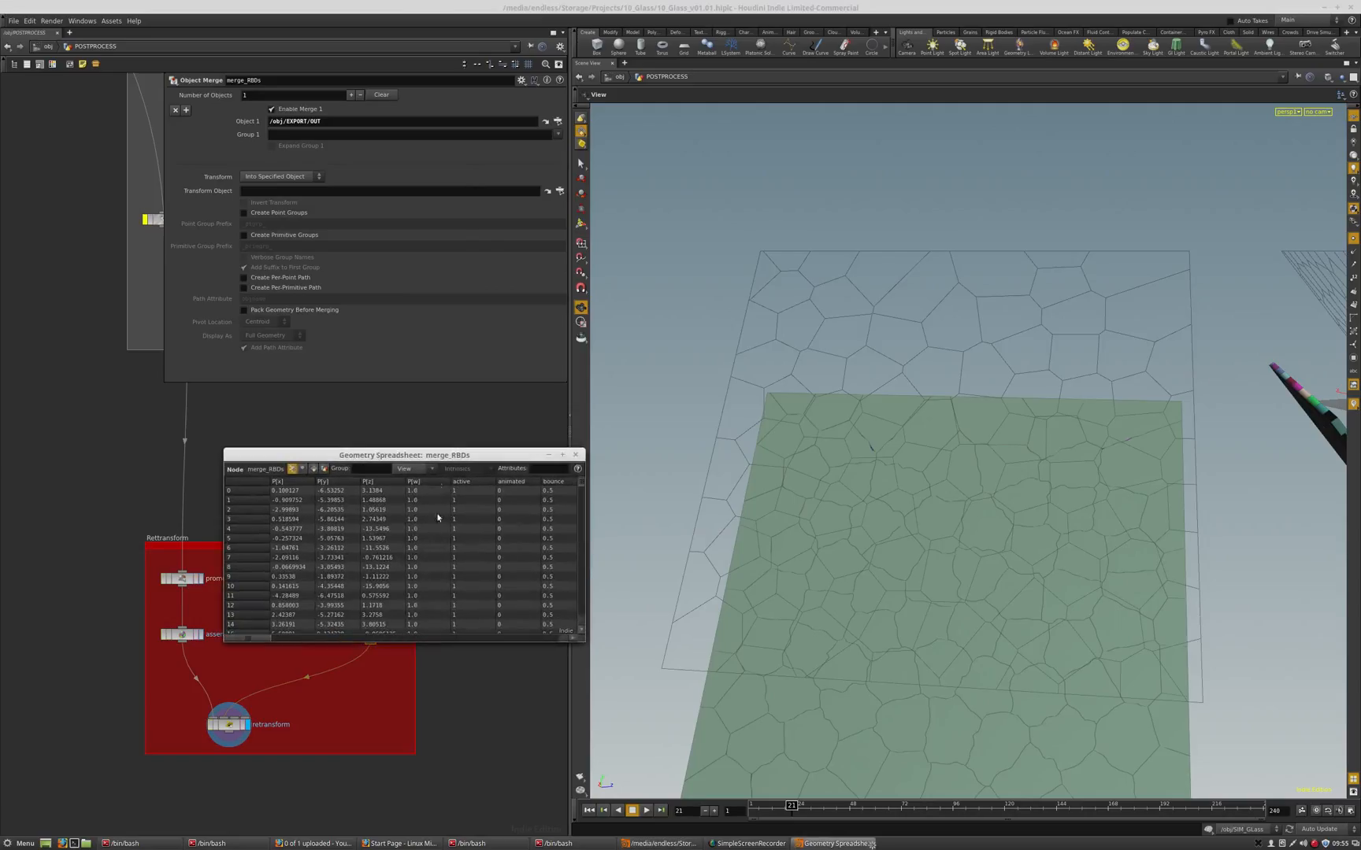
pyautogui.click(461, 469)
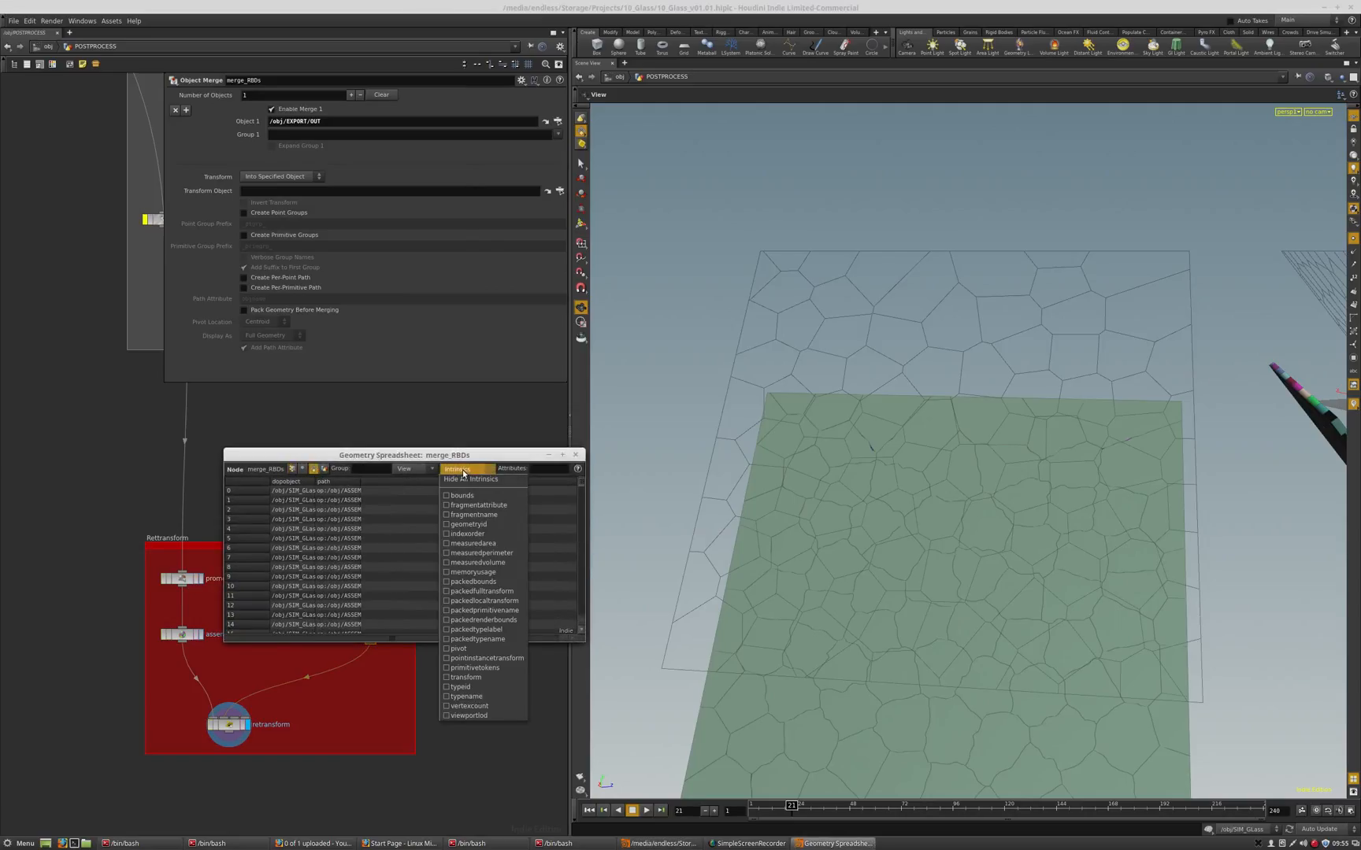
pyautogui.press('super+Up')
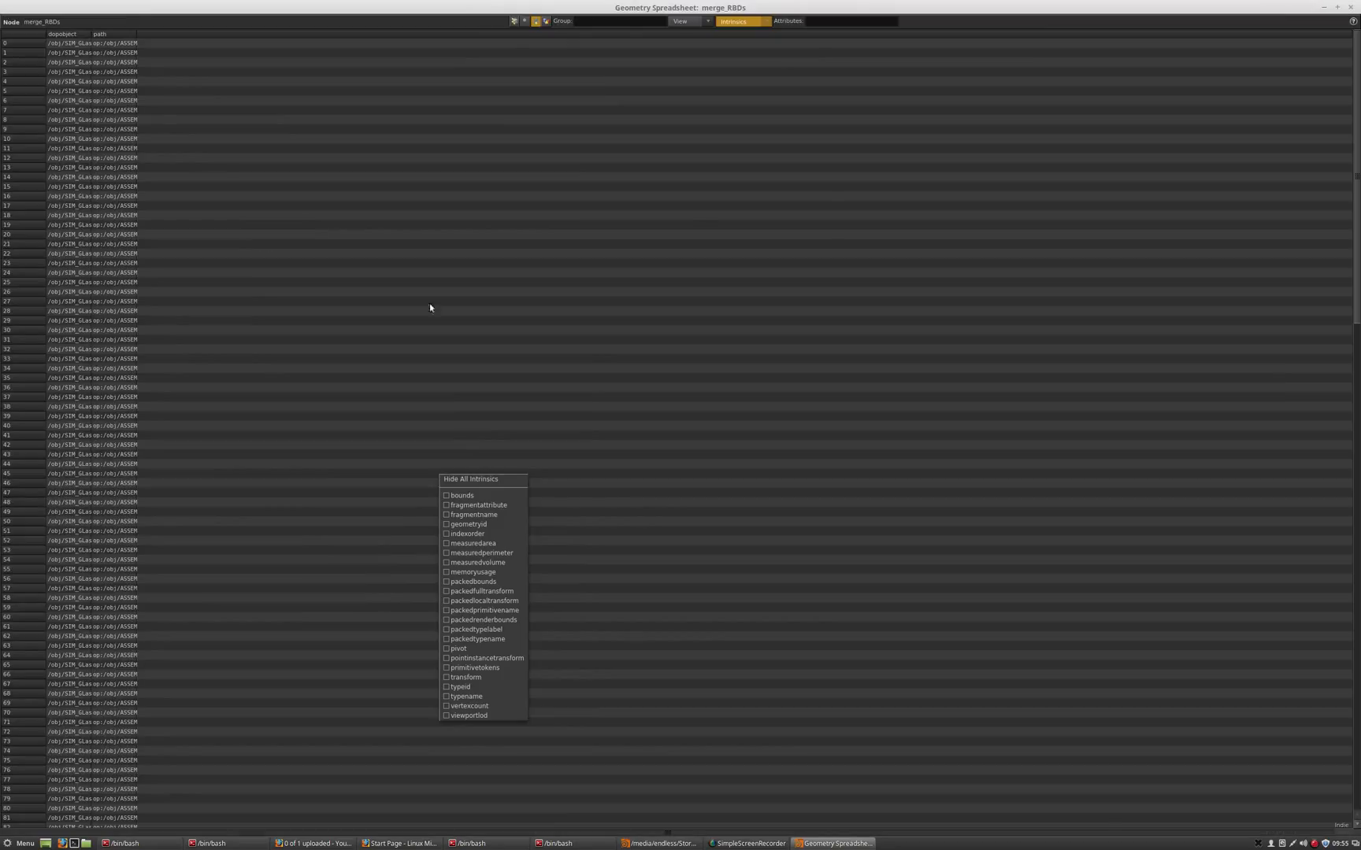
pyautogui.doubleClick(490, 7)
pyautogui.moveTo(426, 456); pyautogui.dragTo(374, 274)
pyautogui.click(489, 648)
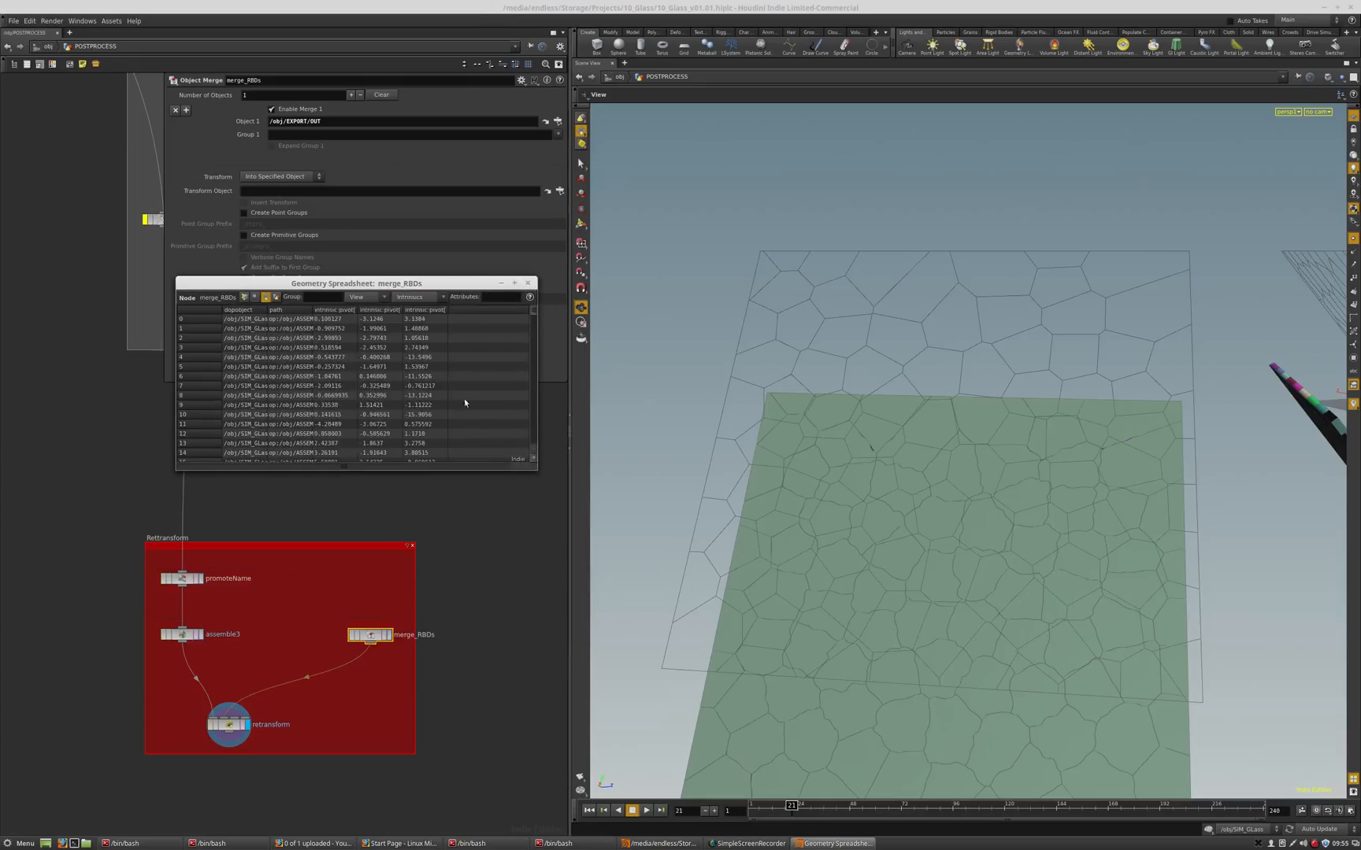
# Show the transform intrinsic alongside the pivot in the merge_RBDs spreadsheet
pyautogui.click(418, 297)
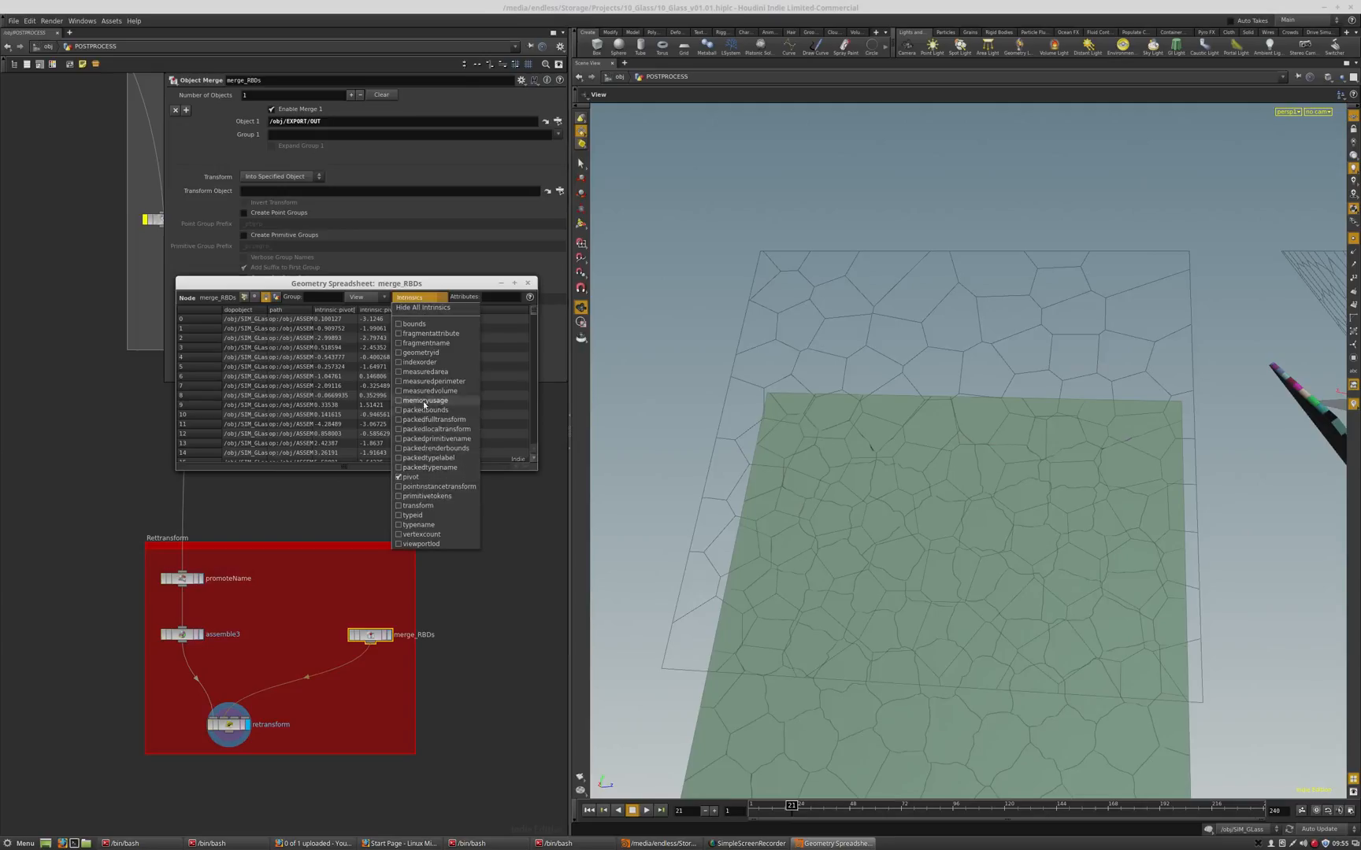
pyautogui.click(417, 505)
pyautogui.click(415, 297)
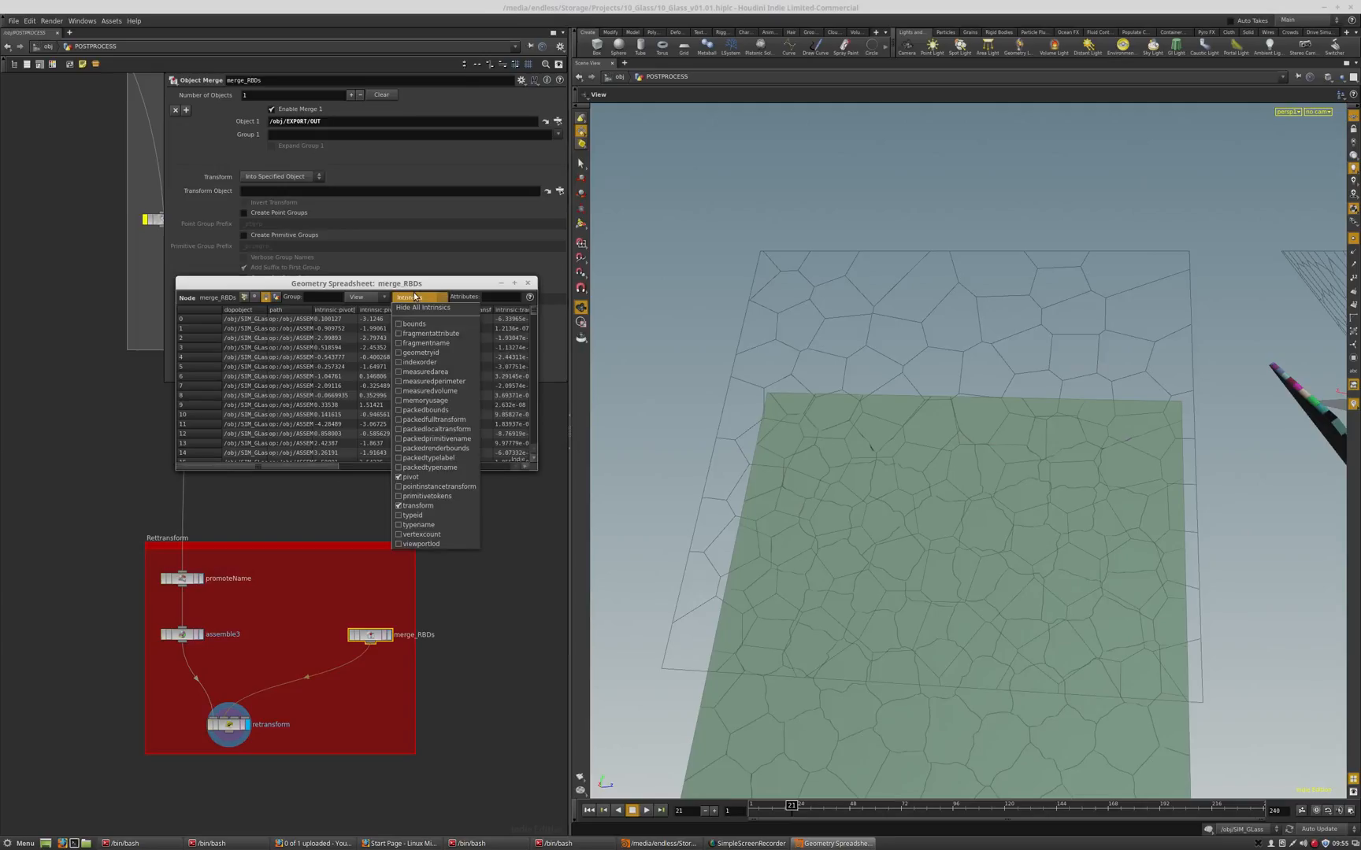
pyautogui.click(414, 295)
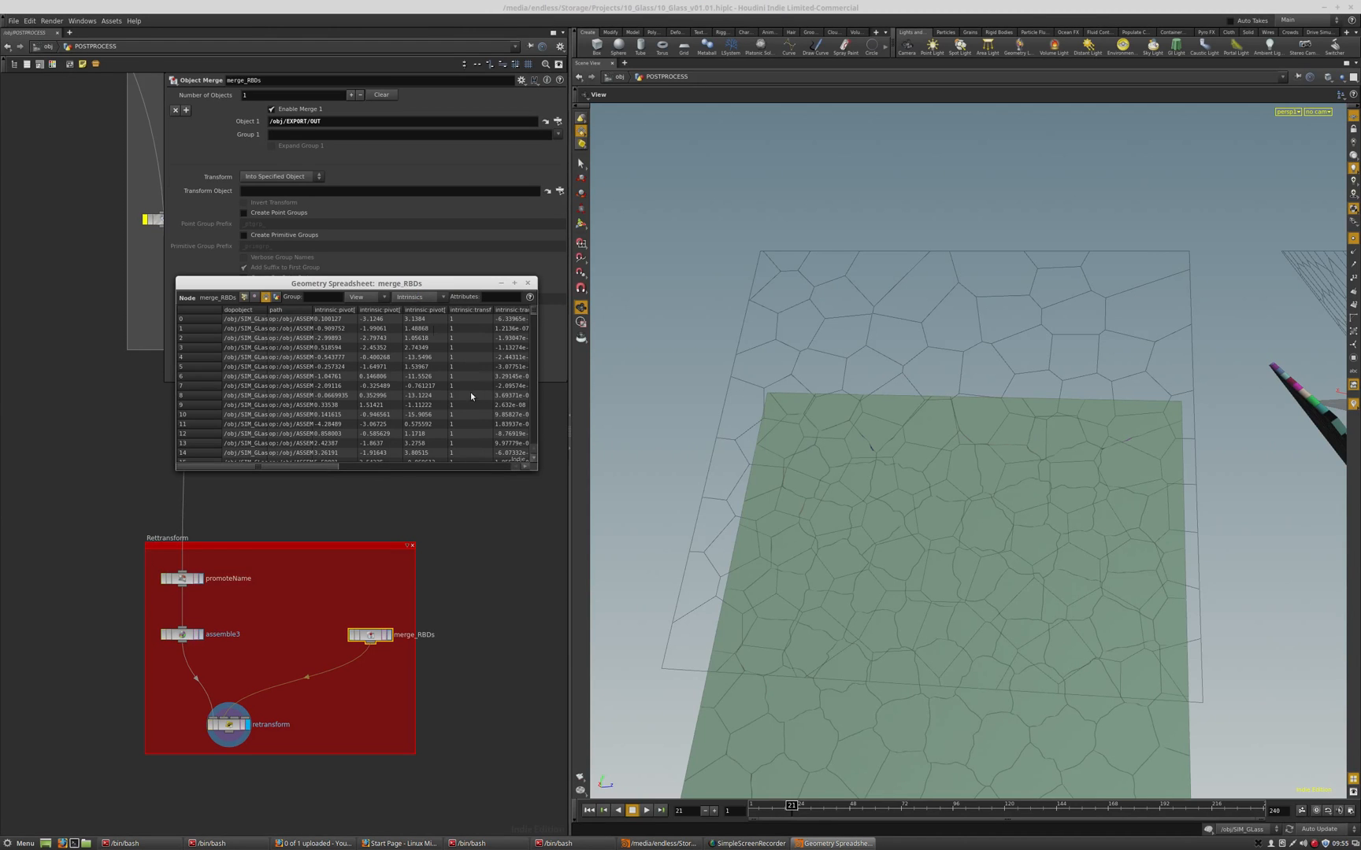
# Enlarge the merge_RBDs spreadsheet to read all pivot and transform columns, and close it
pyautogui.moveTo(532, 466); pyautogui.dragTo(1079, 757)
pyautogui.moveTo(579, 286); pyautogui.dragTo(602, 120)
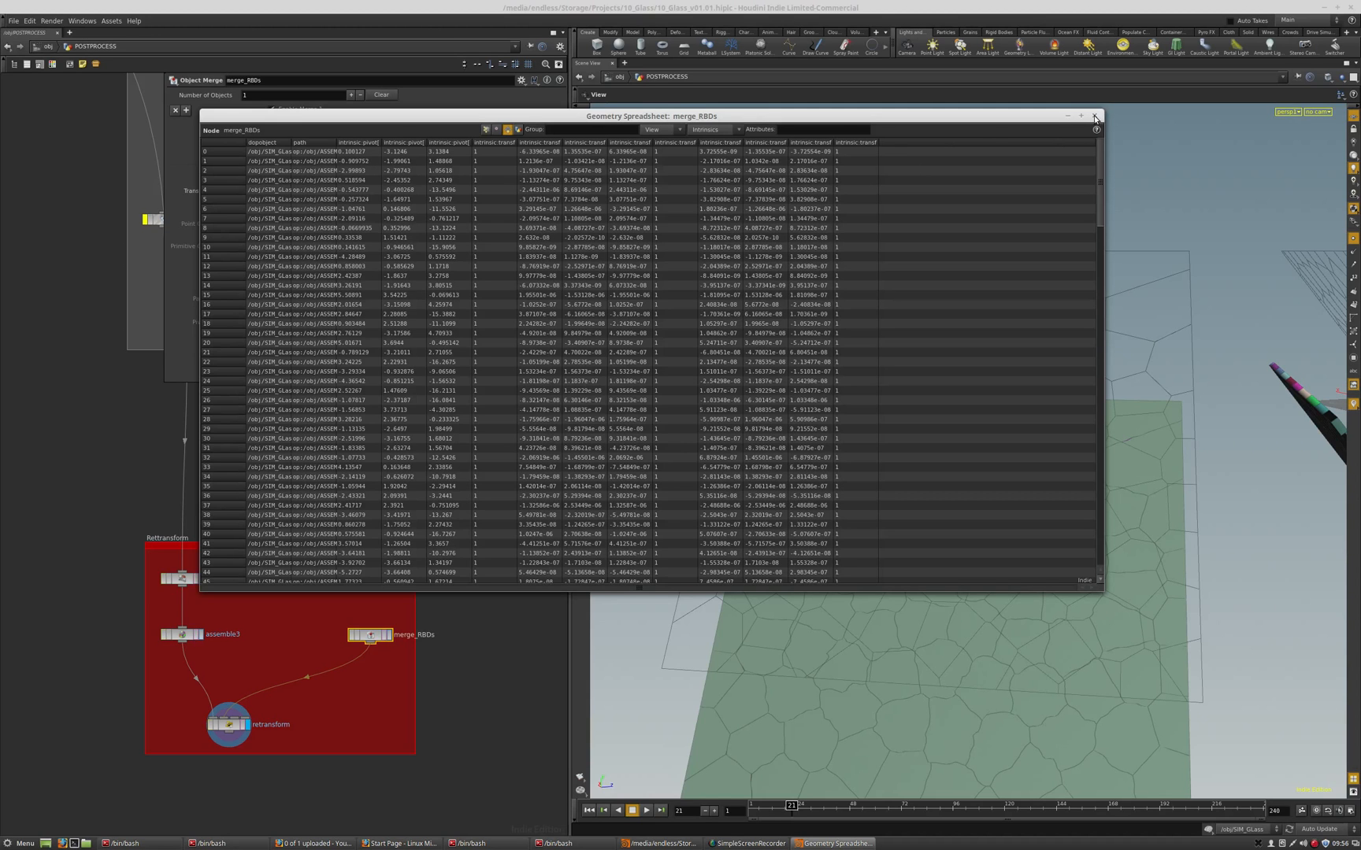
pyautogui.click(1095, 117)
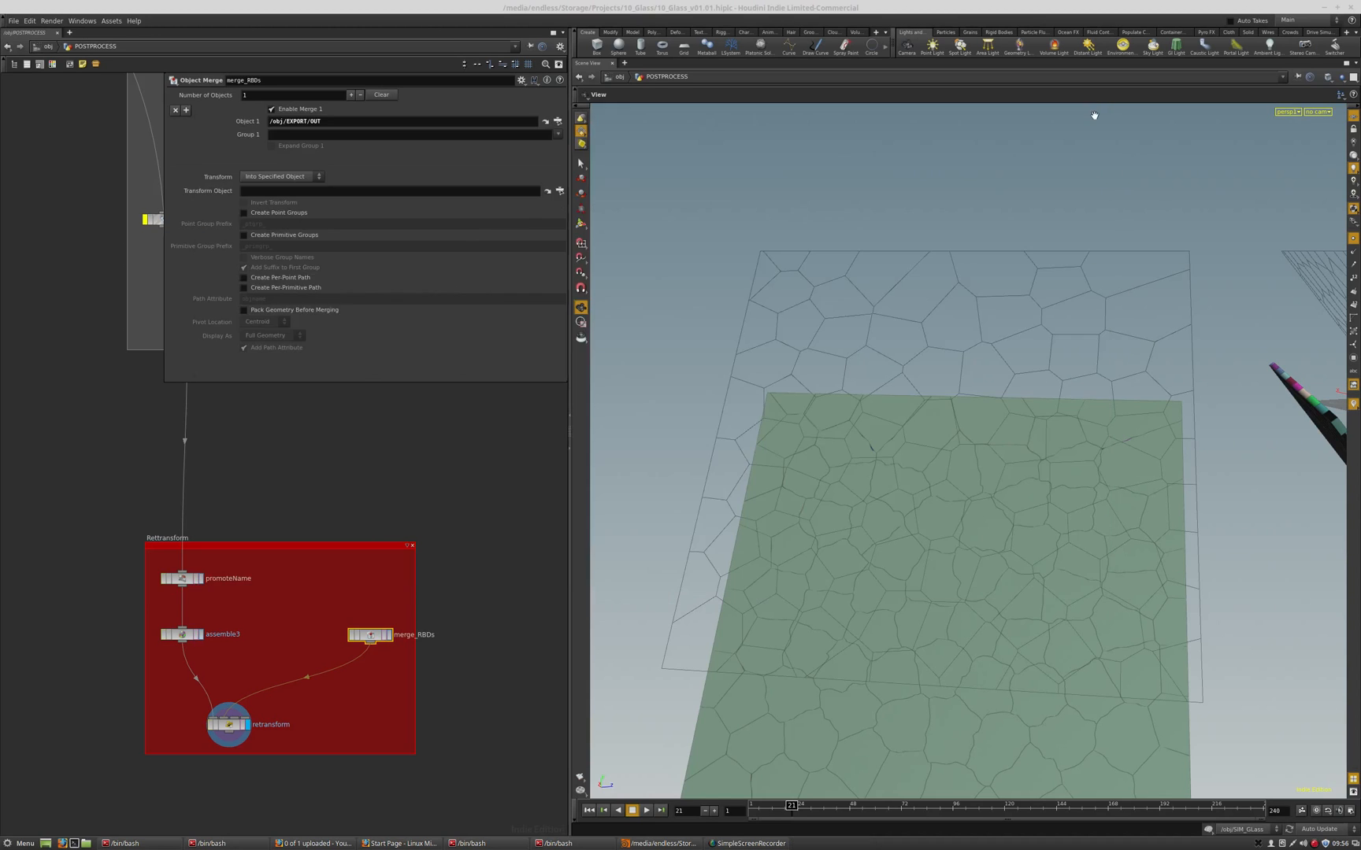
# Examine the line reading the point position "P" in the retransform code and check the merge_RBDs node information
pyautogui.click(229, 725)
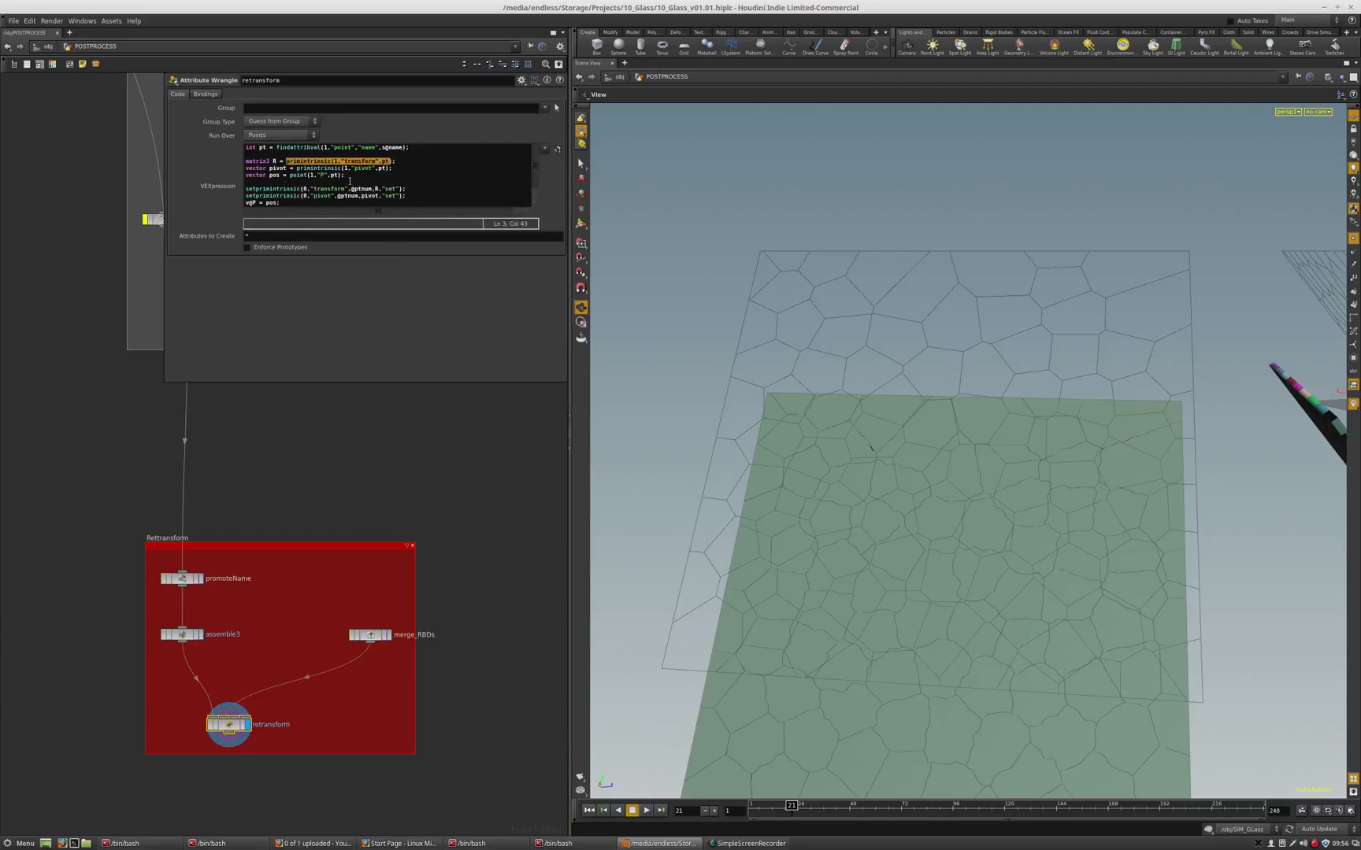
pyautogui.moveTo(350, 178); pyautogui.dragTo(252, 175)
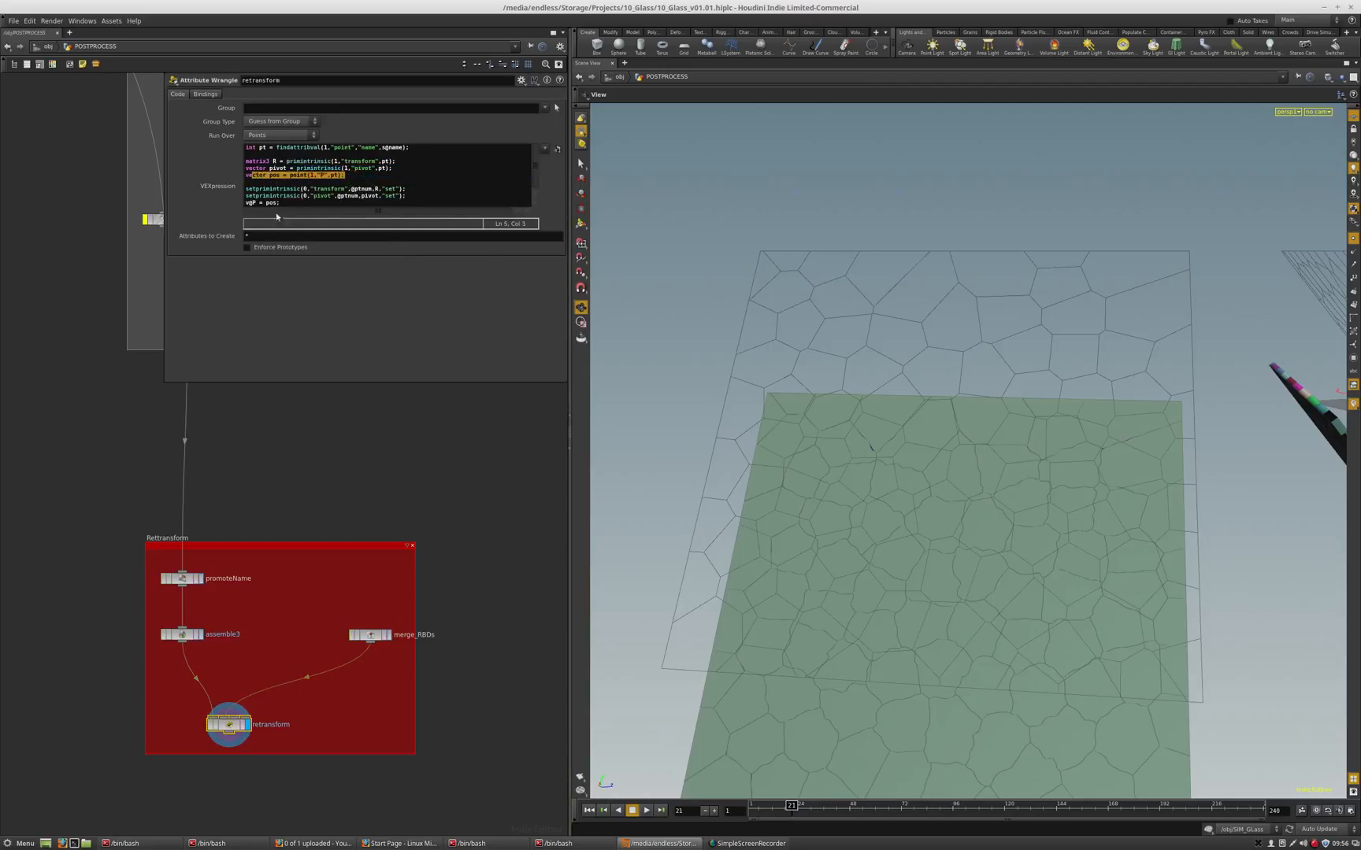
pyautogui.click(351, 175)
pyautogui.middleClick(375, 638)
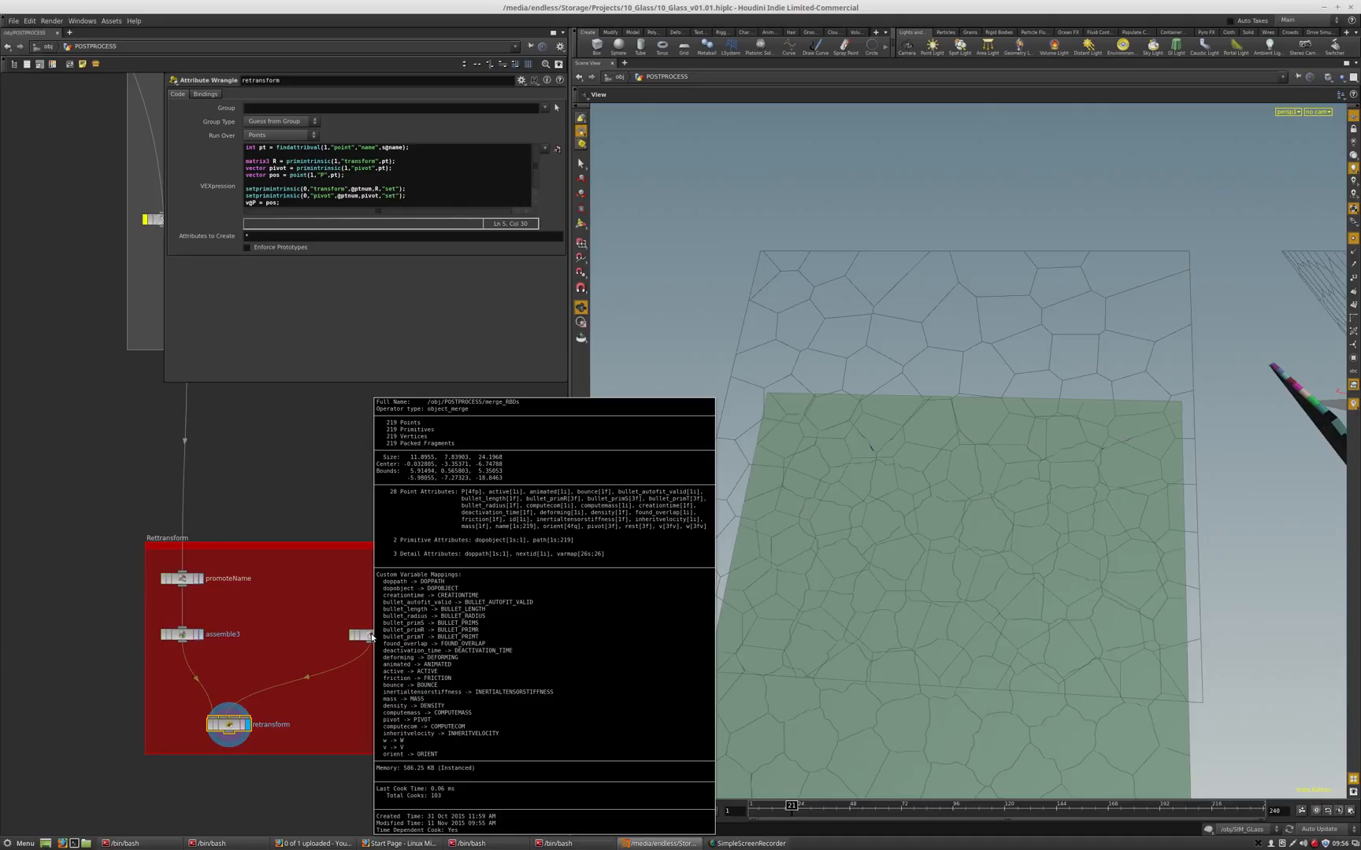
pyautogui.moveTo(373, 638); pyautogui.dragTo(375, 630, button='middle')
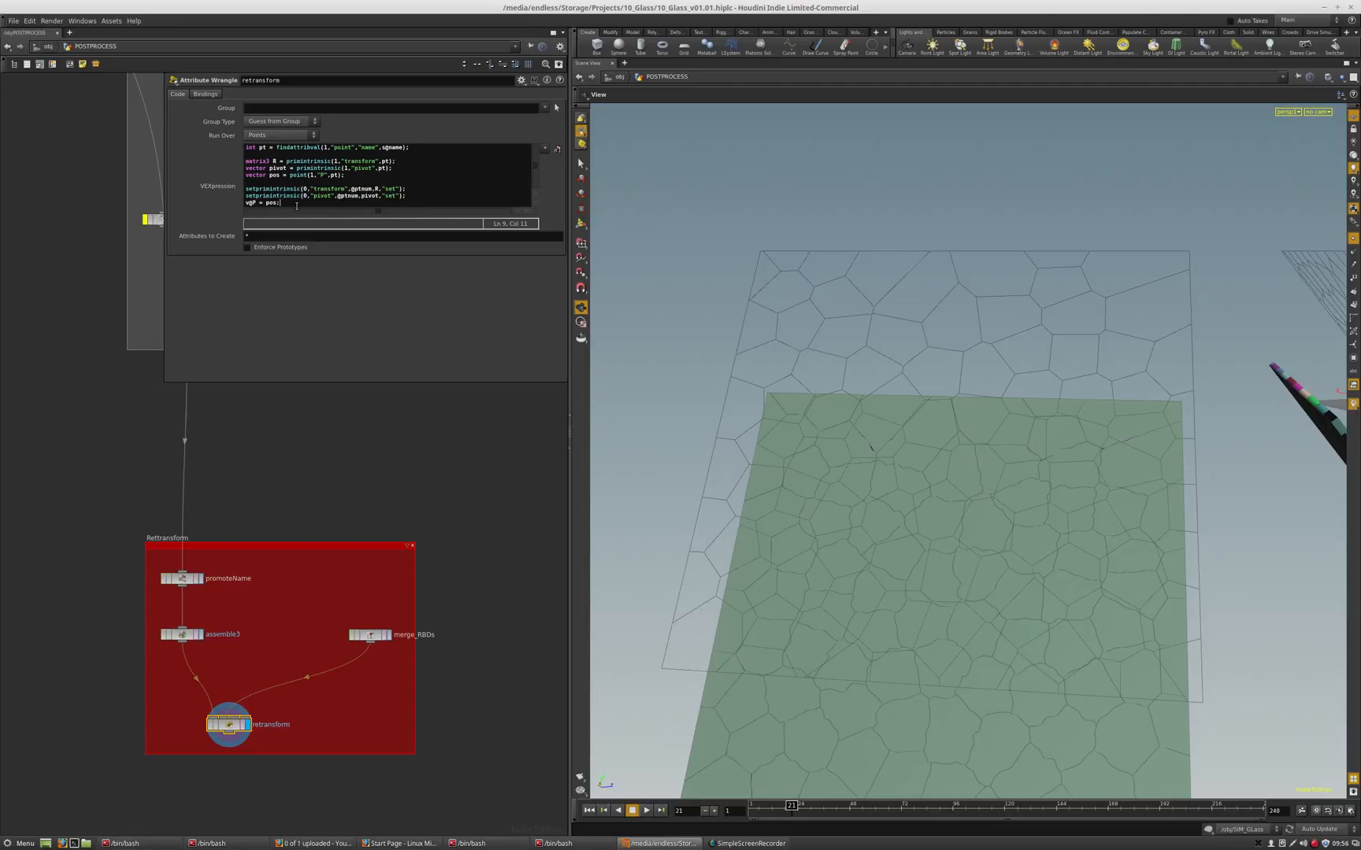
# Comment out the pivot setprimintrinsic line and the @P = pos line in the retransform code
pyautogui.click(244, 196)
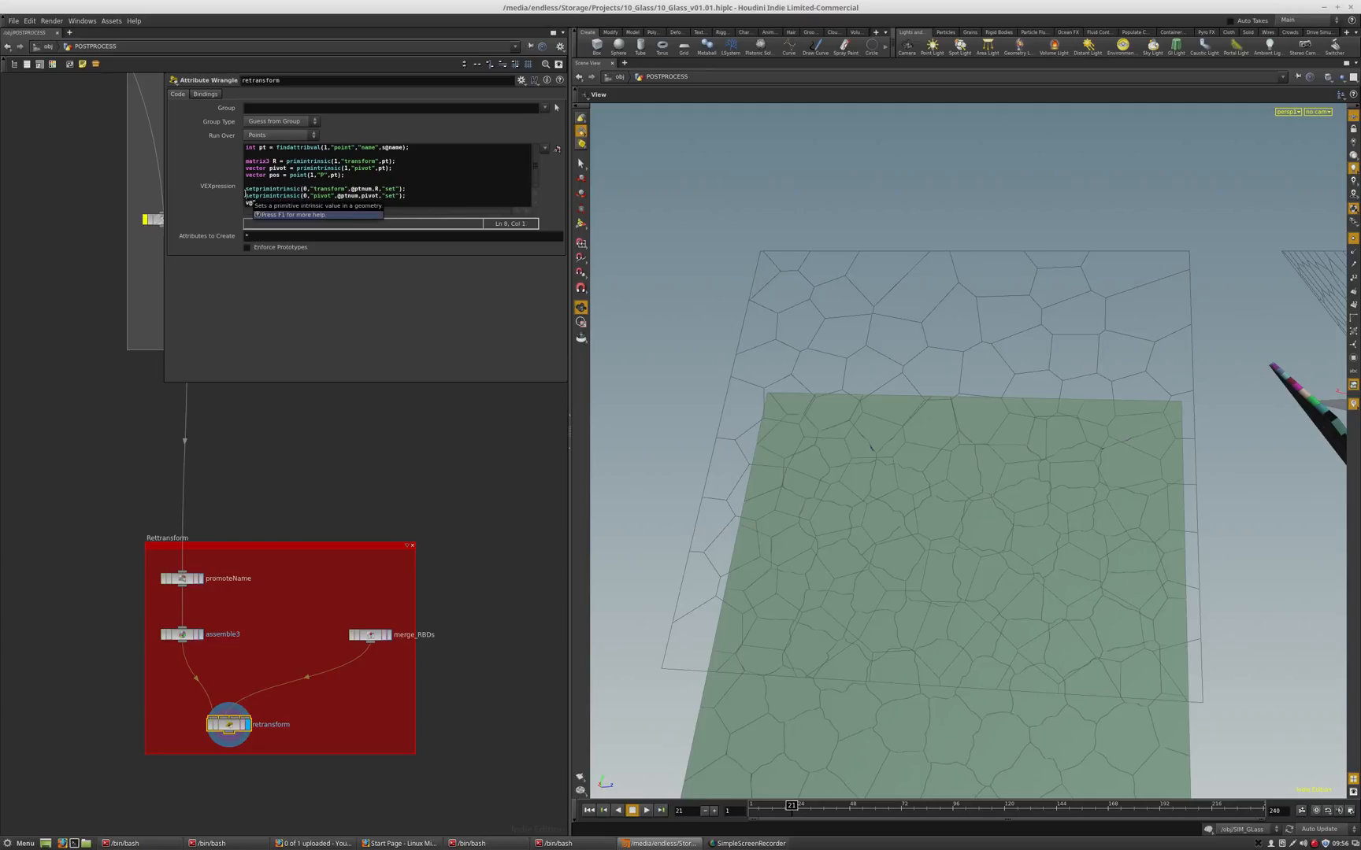
pyautogui.write('//')
pyautogui.press('Down')
pyautogui.press('Home')
pyautogui.write('//')
pyautogui.click(340, 452)
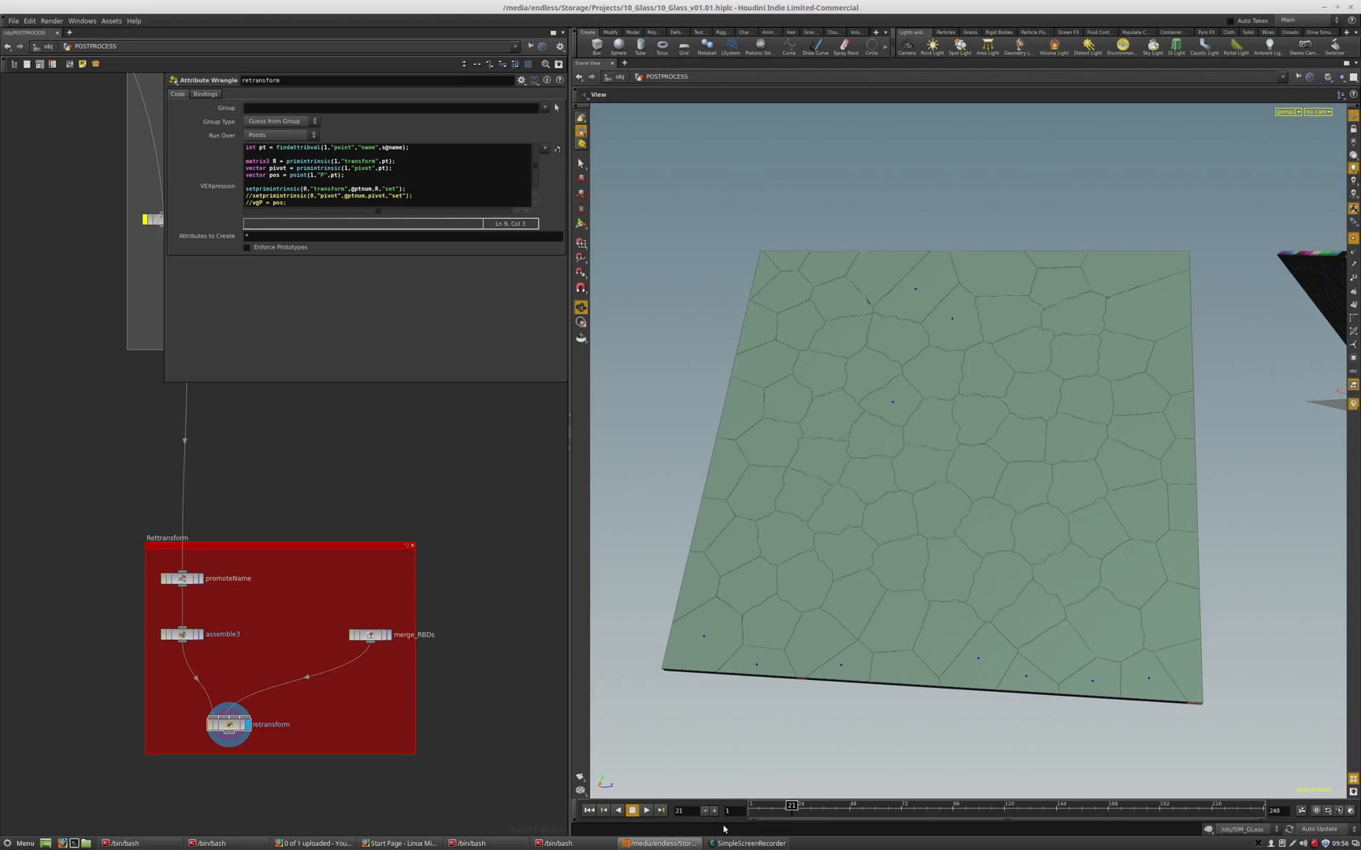
# Go to frame 1 and re-enable the @P = pos line in the retransform code
pyautogui.moveTo(787, 808); pyautogui.dragTo(626, 815)
pyautogui.press('BackSpace')
pyautogui.press('Delete')
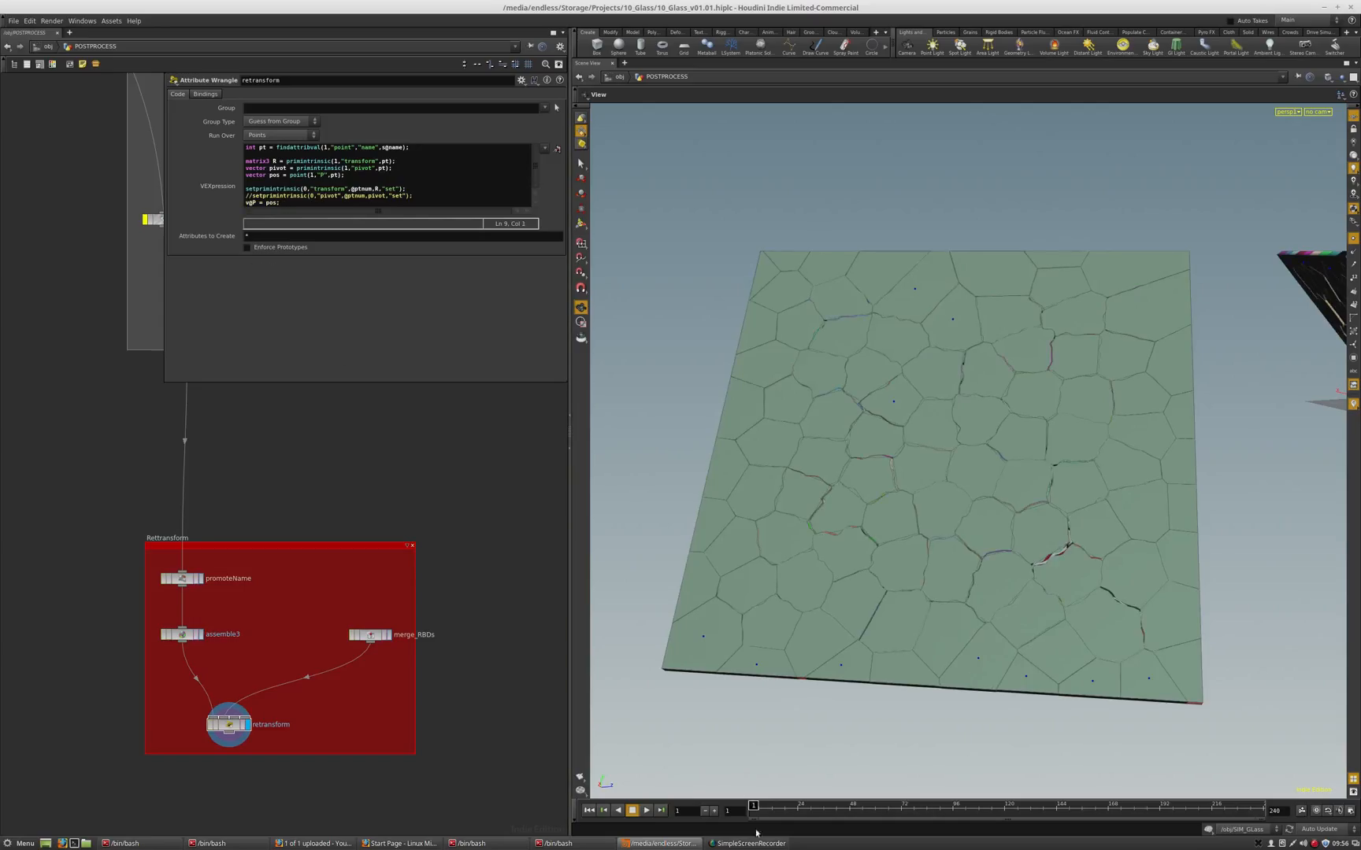
# Re-enable the pivot setprimintrinsic line in the retransform code and check both glass panels at frame 1
pyautogui.moveTo(752, 807)
pyautogui.mouseDown()
pyautogui.moveTo(858, 812)
pyautogui.moveTo(689, 815)
pyautogui.moveTo(878, 813)
pyautogui.moveTo(749, 812)
pyautogui.mouseUp()
pyautogui.press('BackSpace')
pyautogui.press('BackSpace')
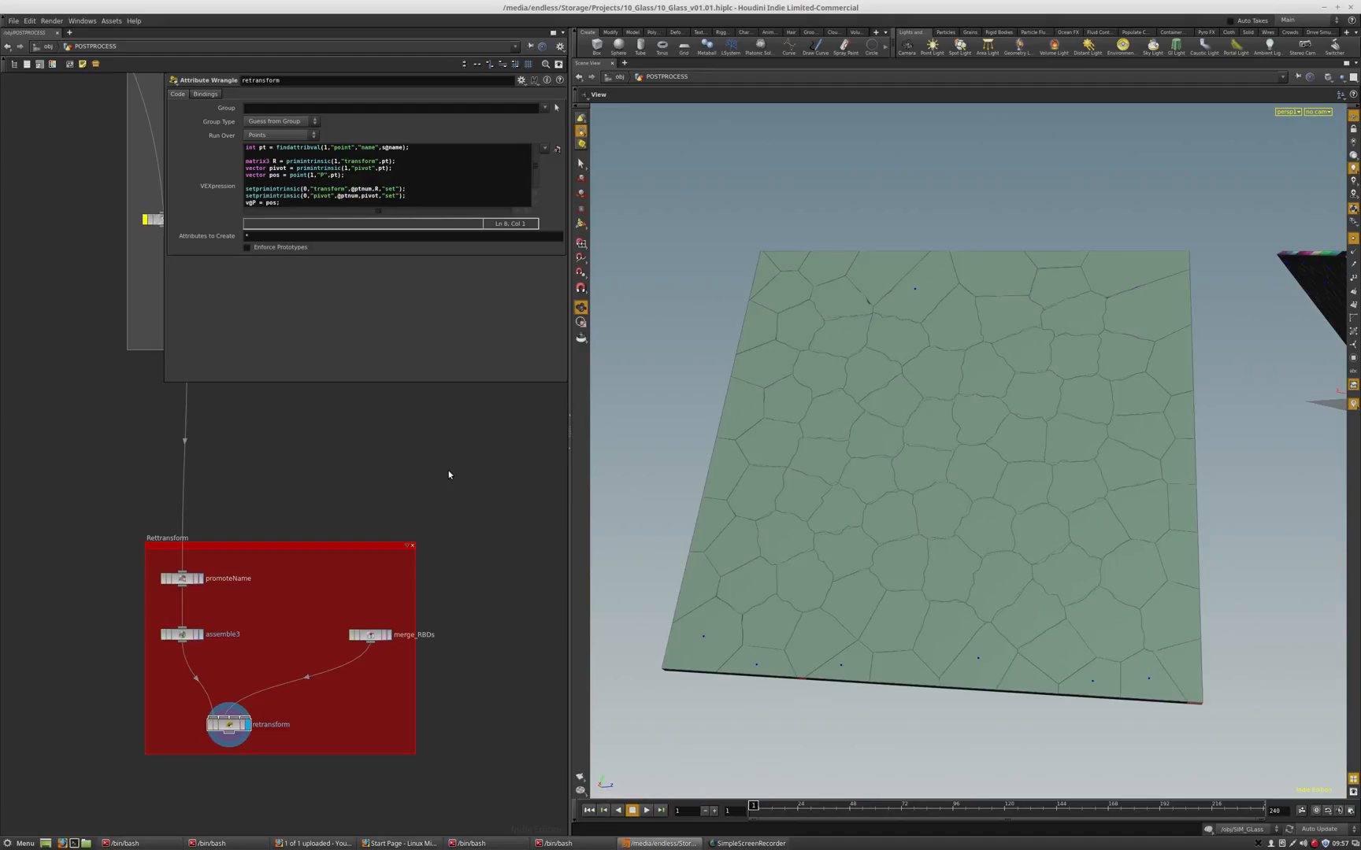
pyautogui.moveTo(1054, 528); pyautogui.dragTo(933, 587)
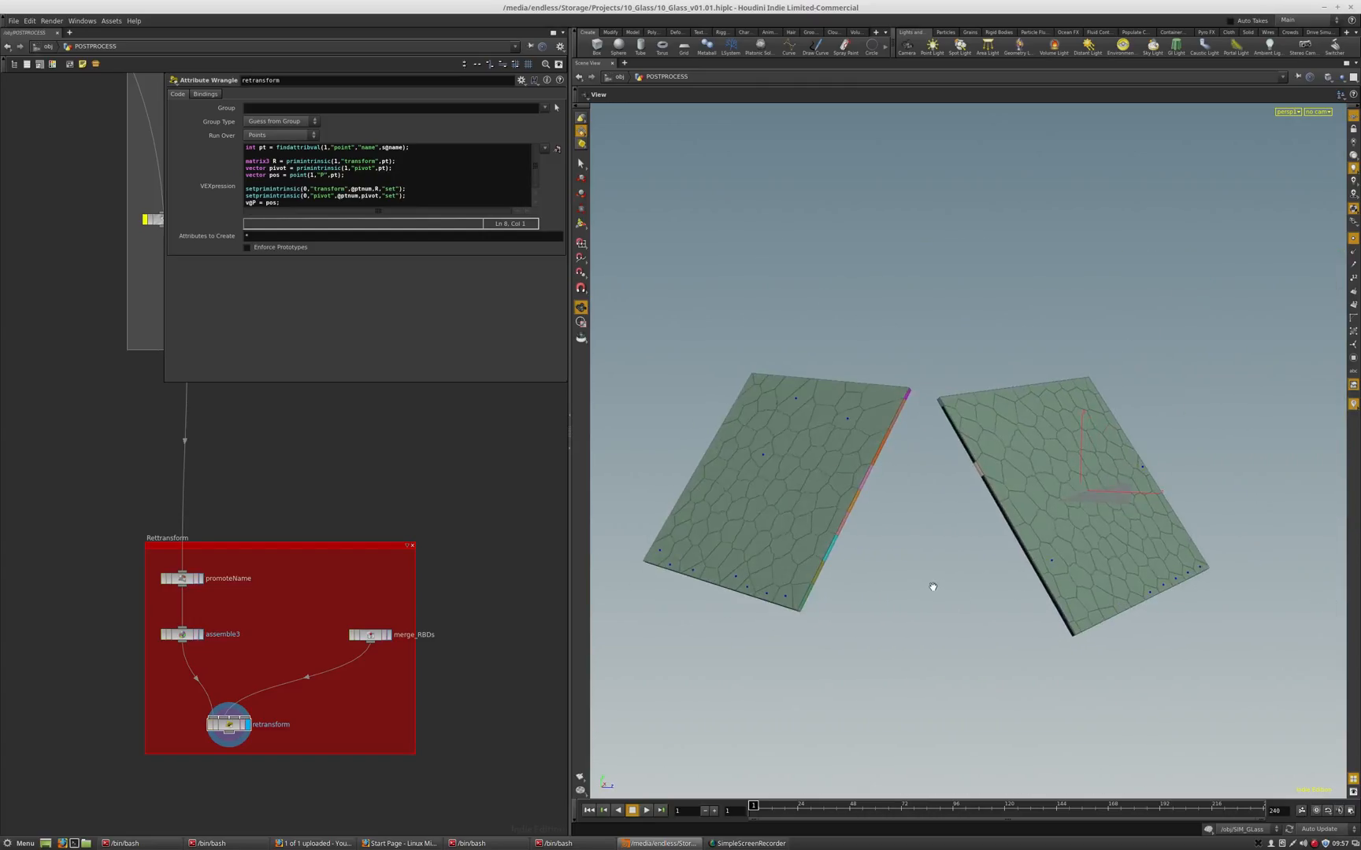